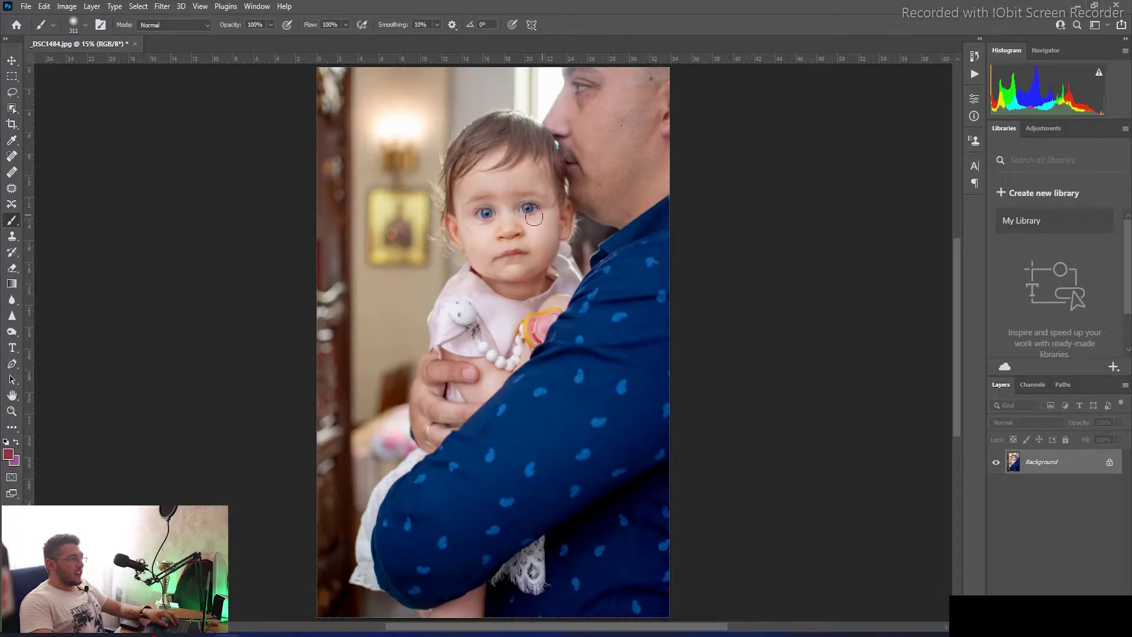
# Duplicate the Background layer twice to get two copies of the photo above it.
pyautogui.hotkey('ctrl', 'space')
pyautogui.moveTo(519, 207)
pyautogui.mouseDown()
pyautogui.moveTo(605, 174)
pyautogui.moveTo(597, 301)
pyautogui.moveTo(599, 190)
pyautogui.mouseUp()
pyautogui.press('[')
pyautogui.press('[')
pyautogui.press('[')
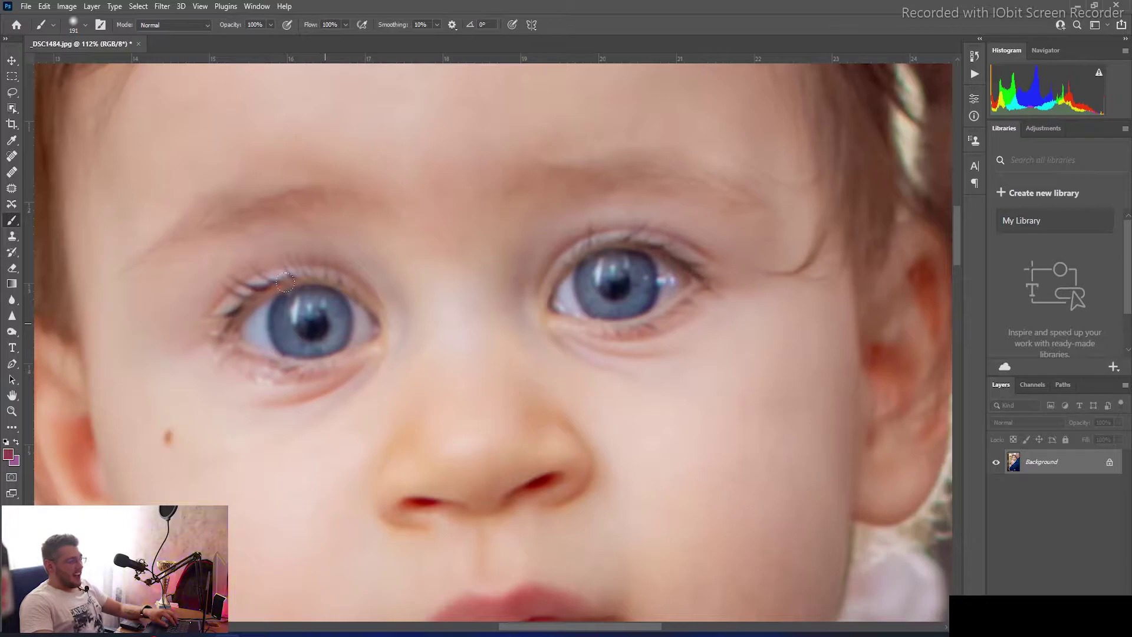
pyautogui.scroll(-5, 484, 309)
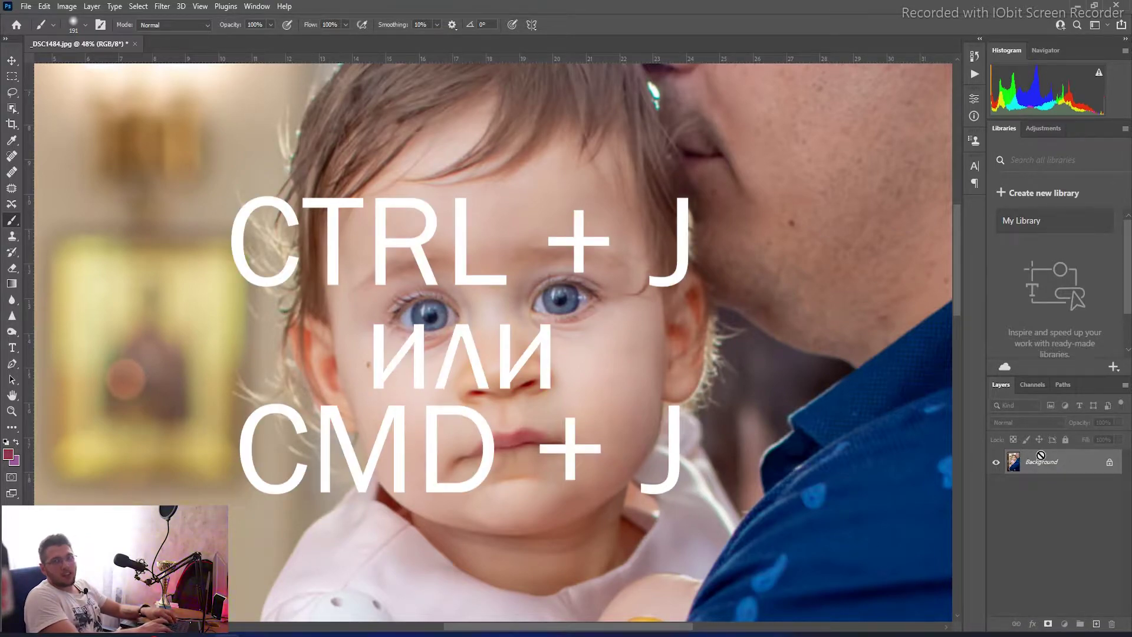
pyautogui.hotkey('ctrl', 'j')
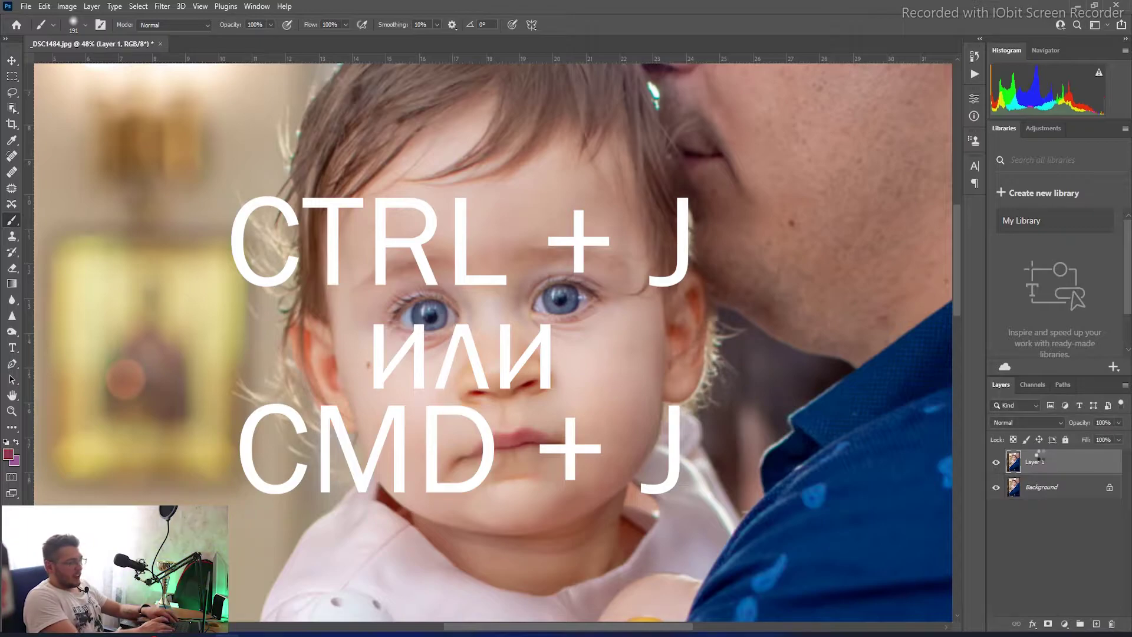
pyautogui.hotkey('ctrl', 'j')
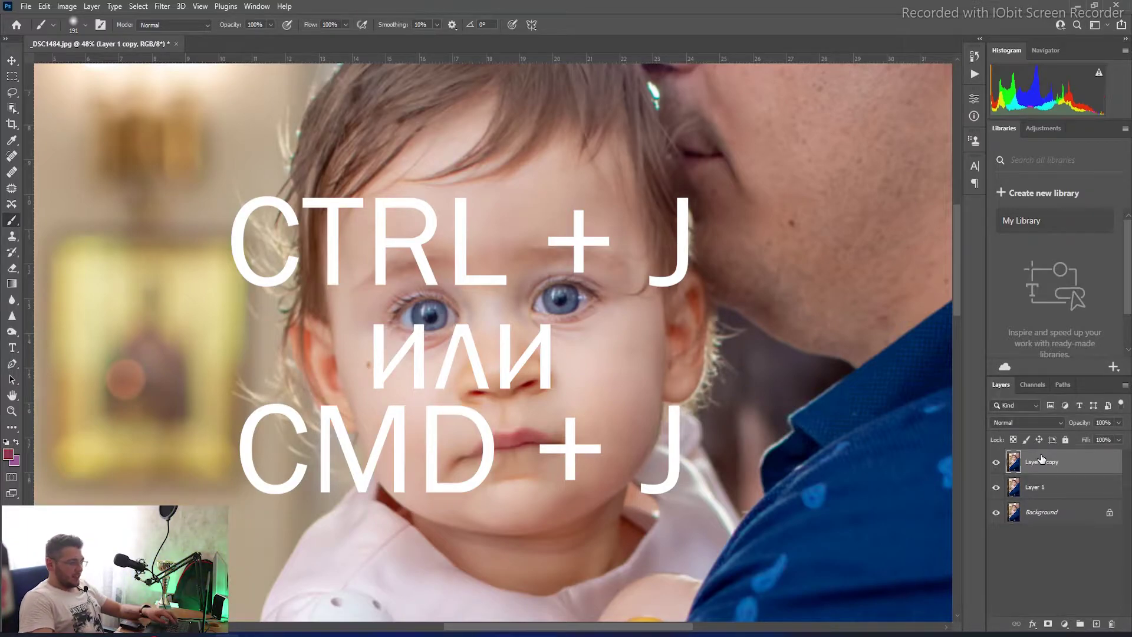
# Rename the lower duplicate layer to Normal and the upper duplicate layer to Vivid.
pyautogui.click(1037, 488)
pyautogui.doubleClick(1038, 488)
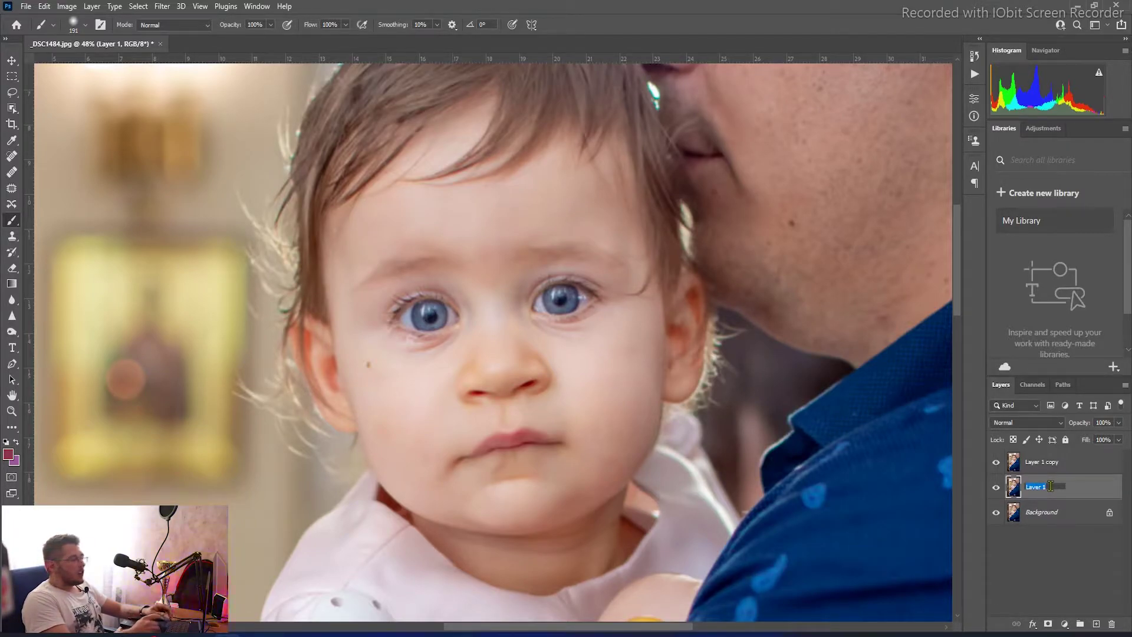
pyautogui.write('Normal')
pyautogui.press('Return')
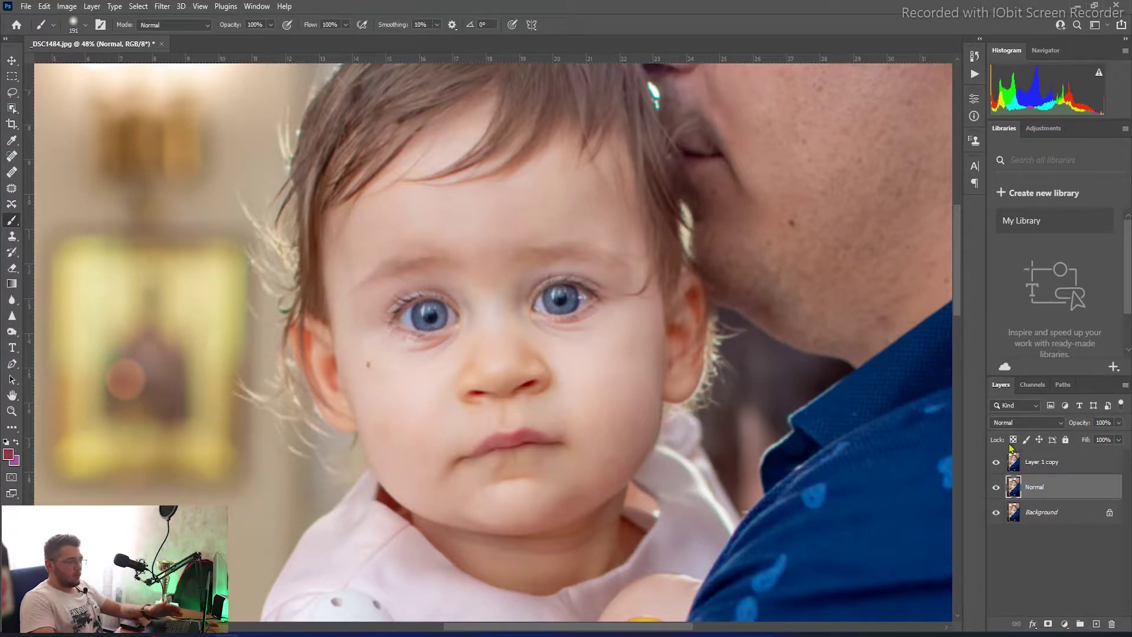
pyautogui.click(1047, 468)
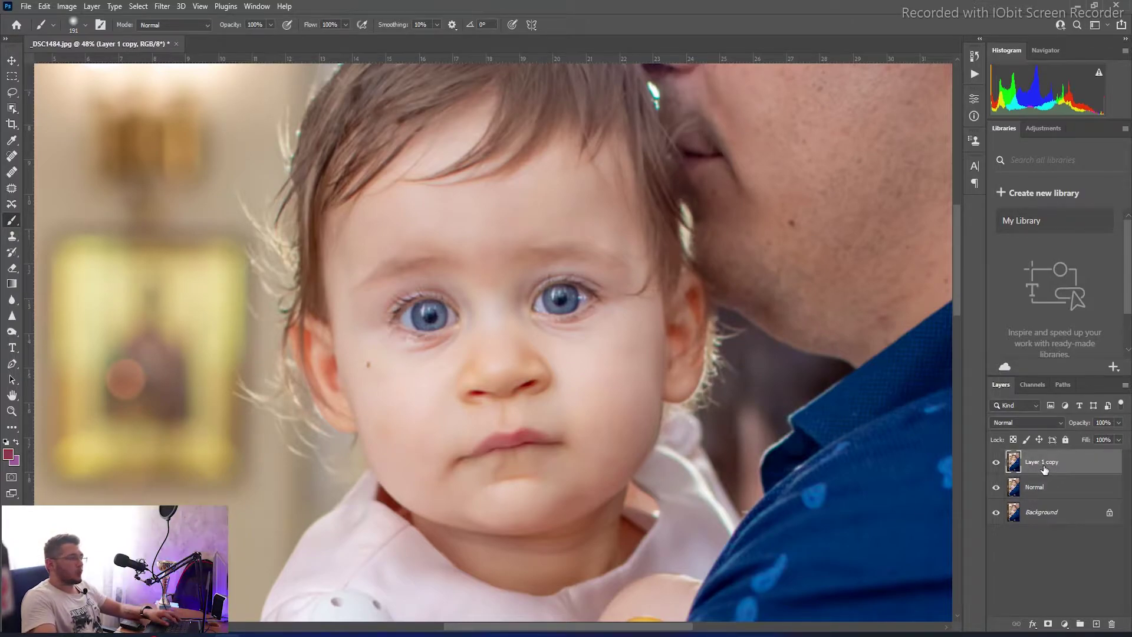
pyautogui.doubleClick(1044, 465)
pyautogui.write('Vivid')
pyautogui.press('Return')
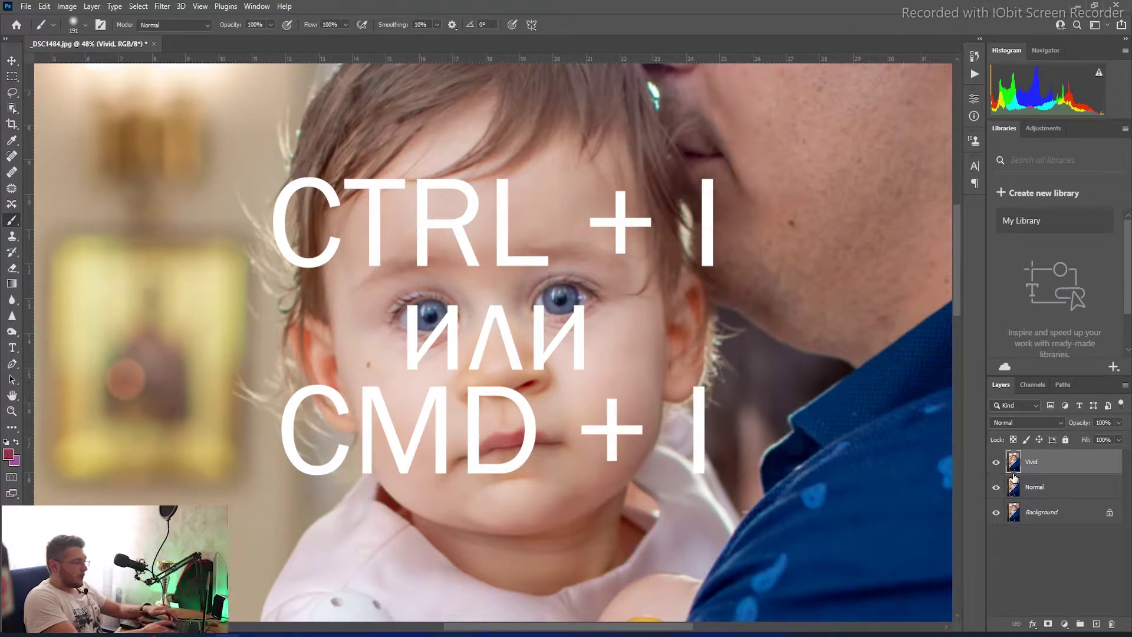
# Invert the colours of the Vivid layer and set its blend mode to Vivid Light.
pyautogui.hotkey('ctrl', 'i')
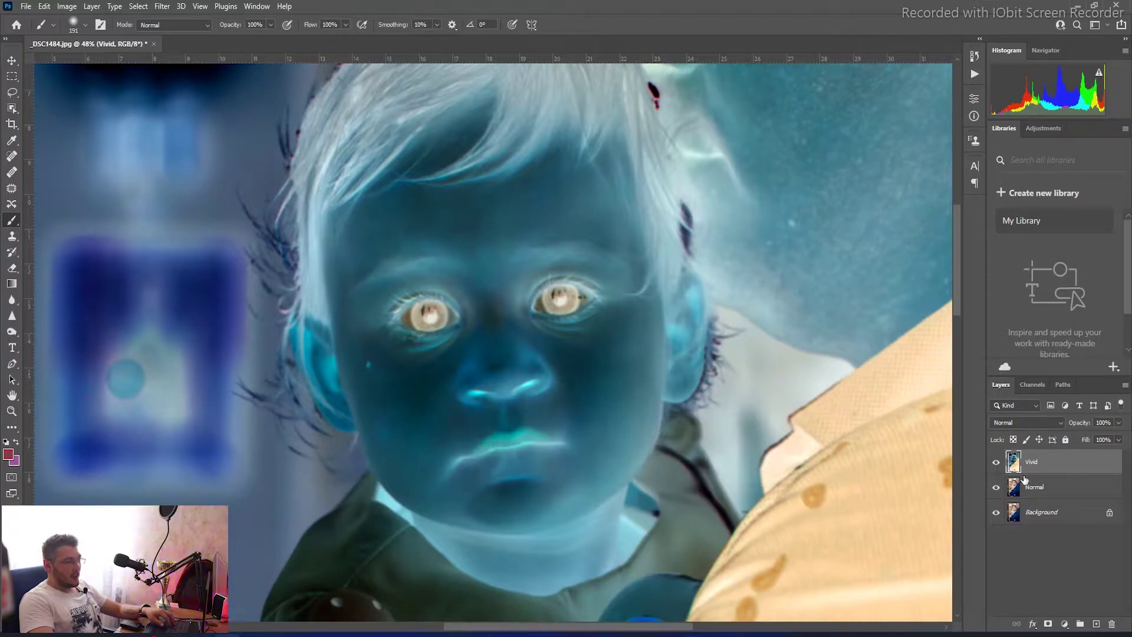
pyautogui.click(1014, 423)
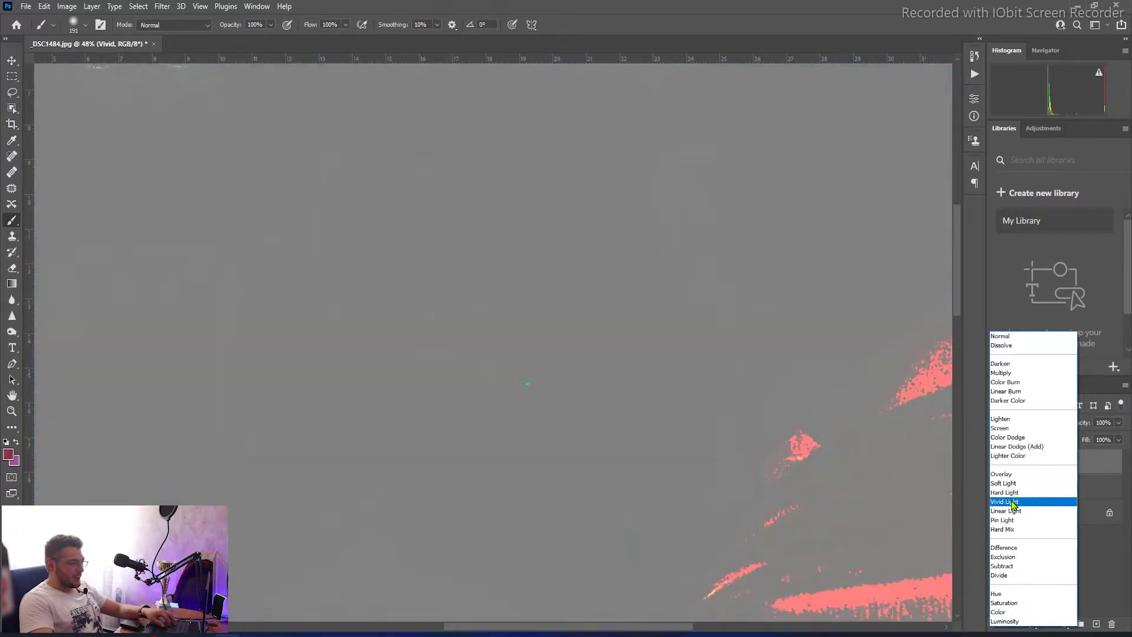
pyautogui.click(1012, 502)
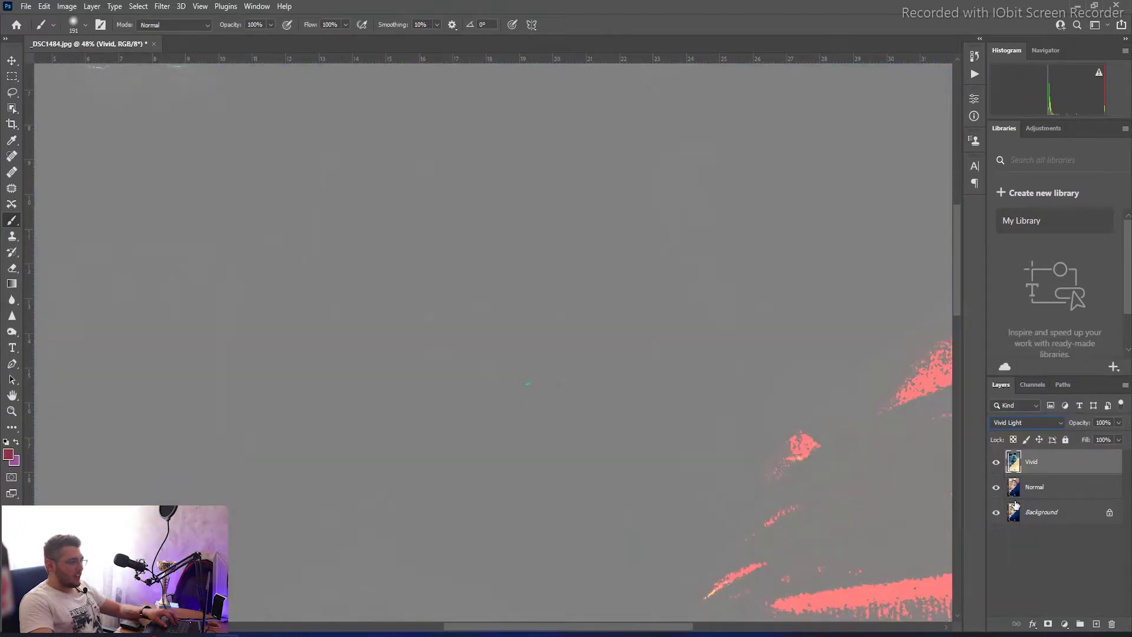
# Group the Vivid and Normal layers together and name the group SHarp.
pyautogui.scroll(-5, 851, 448)
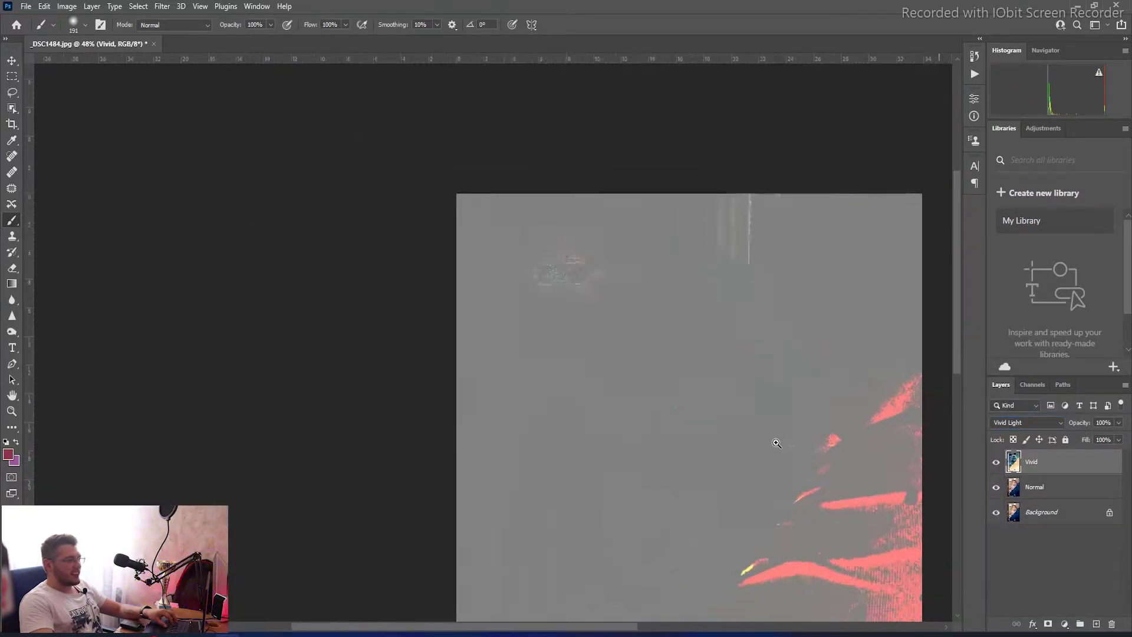
pyautogui.moveTo(850, 449); pyautogui.dragTo(699, 296)
pyautogui.scroll(4, 729, 337)
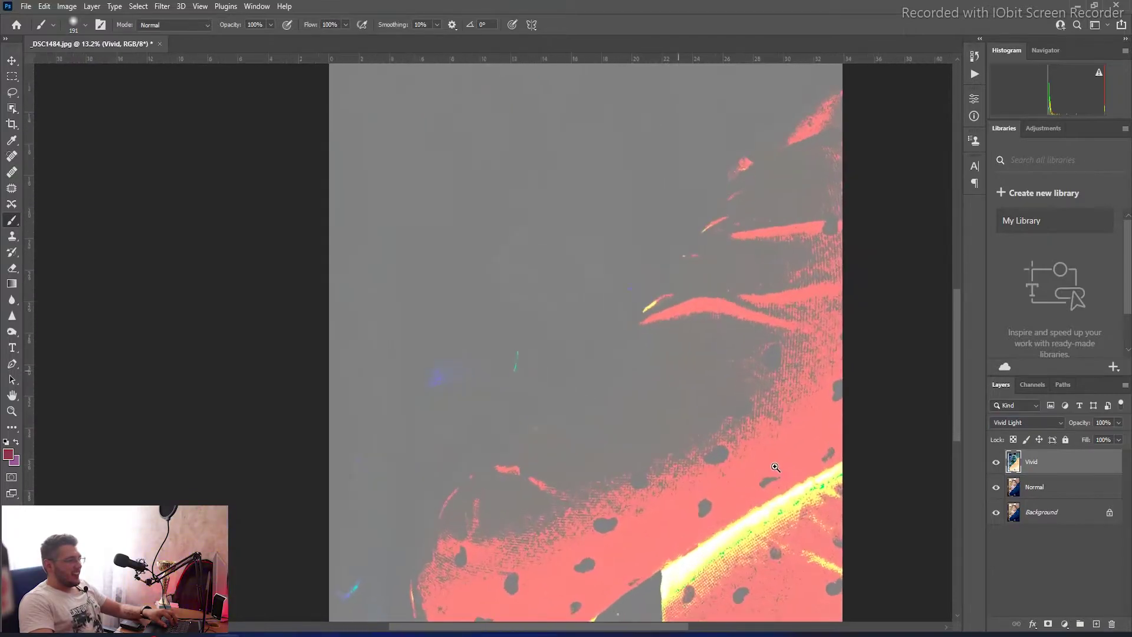
pyautogui.scroll(-5, 733, 341)
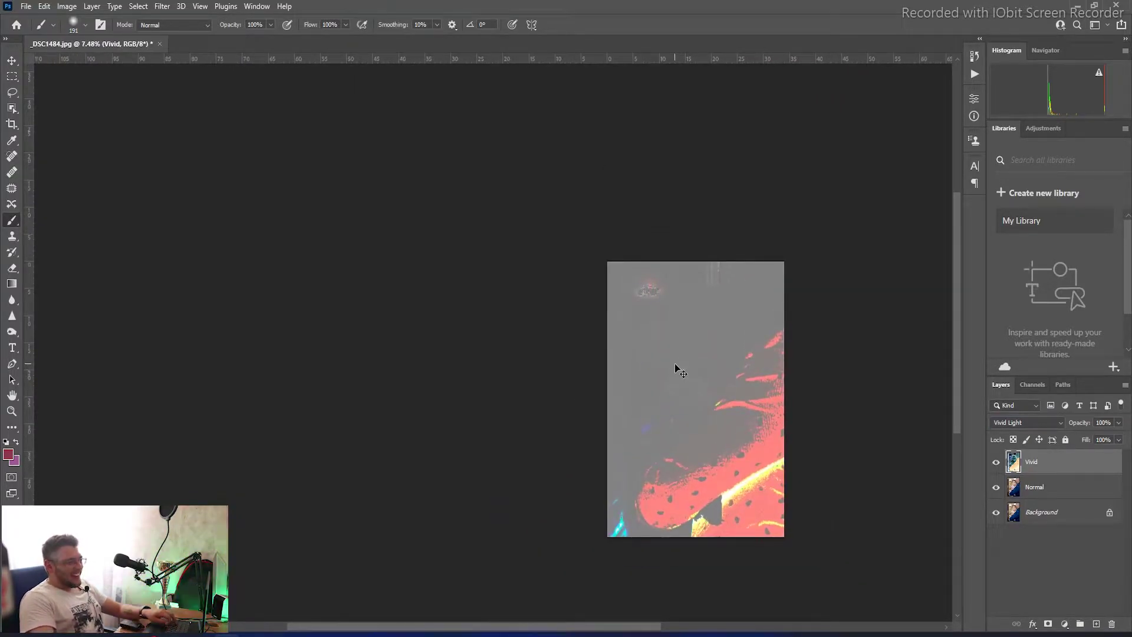
pyautogui.hotkey('ctrl', '0')
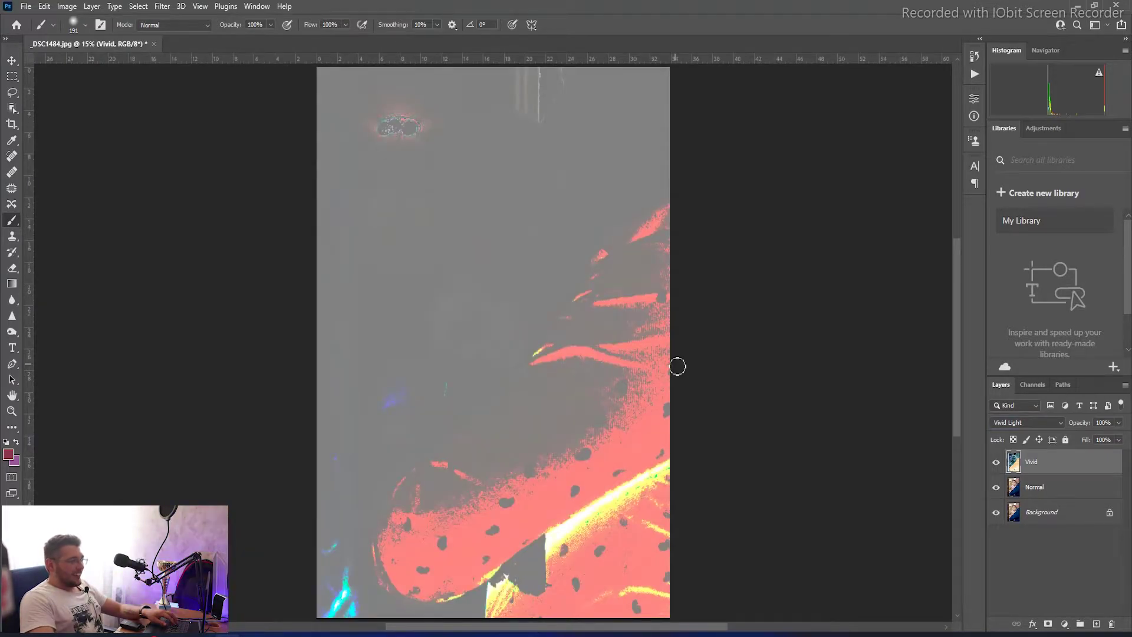
pyautogui.keyDown('ctrl'); pyautogui.click(1041, 488); pyautogui.keyUp('ctrl')
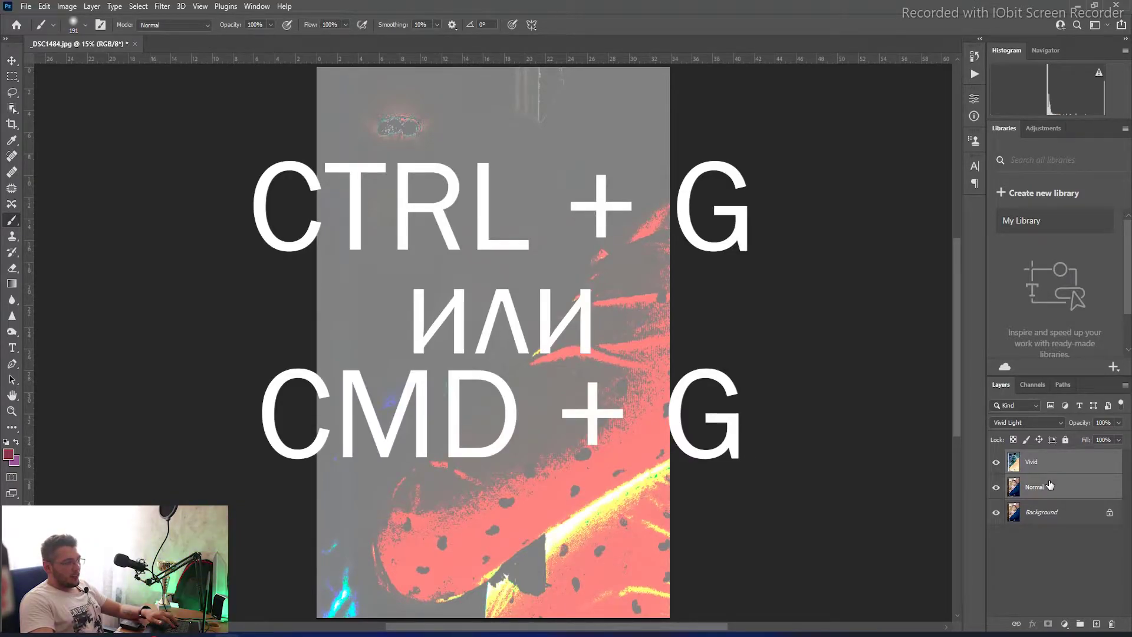
pyautogui.hotkey('ctrl', 'g')
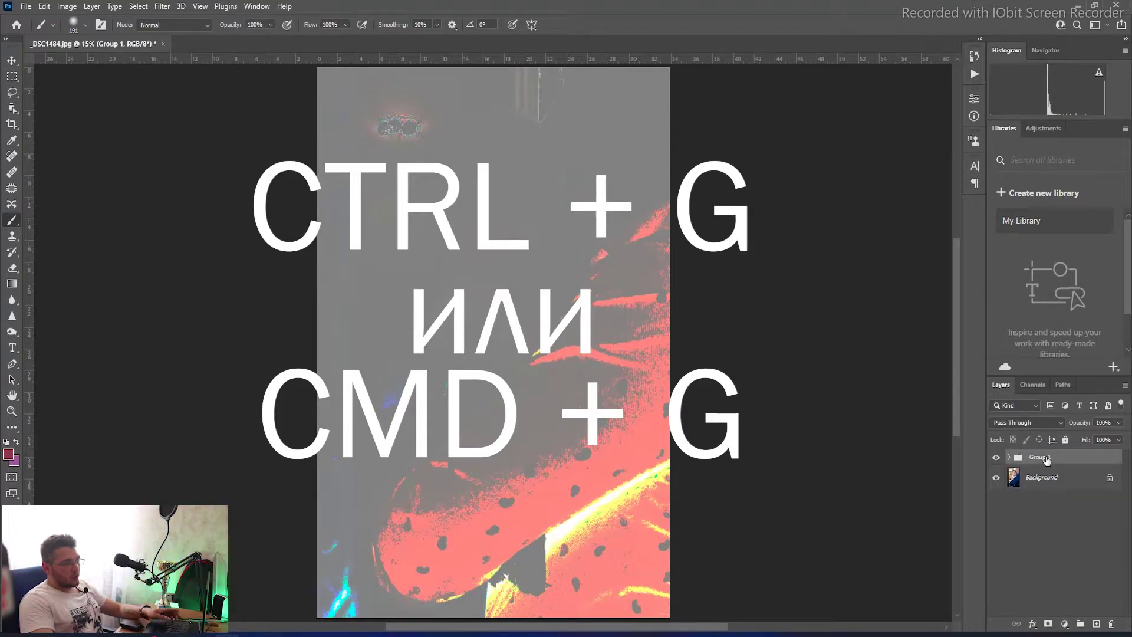
pyautogui.click(1009, 458)
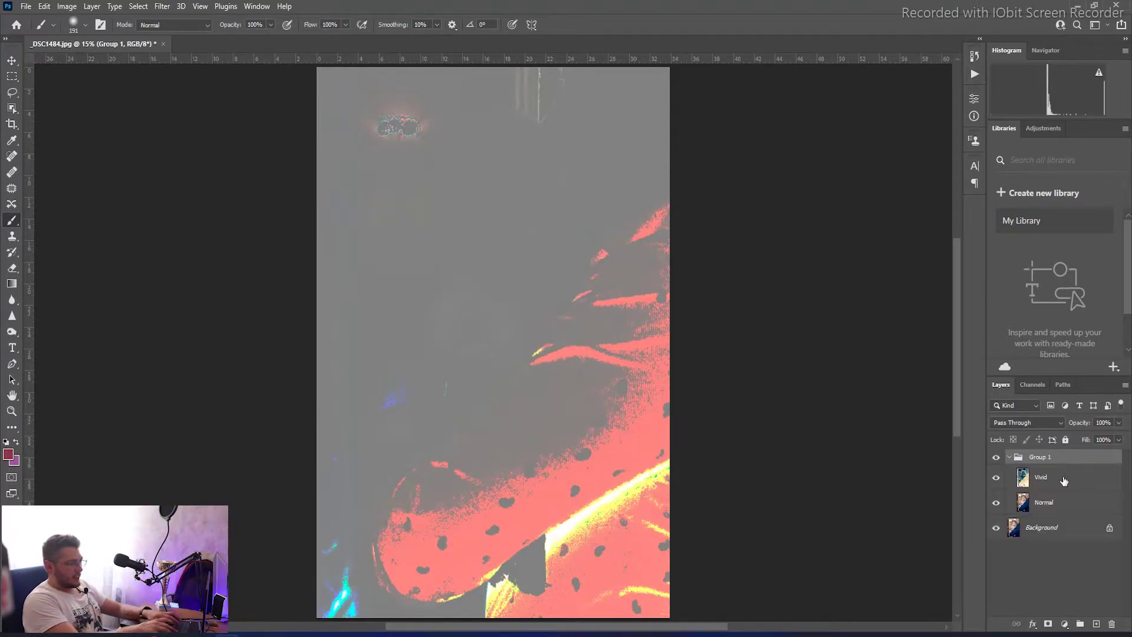
pyautogui.doubleClick(1042, 459)
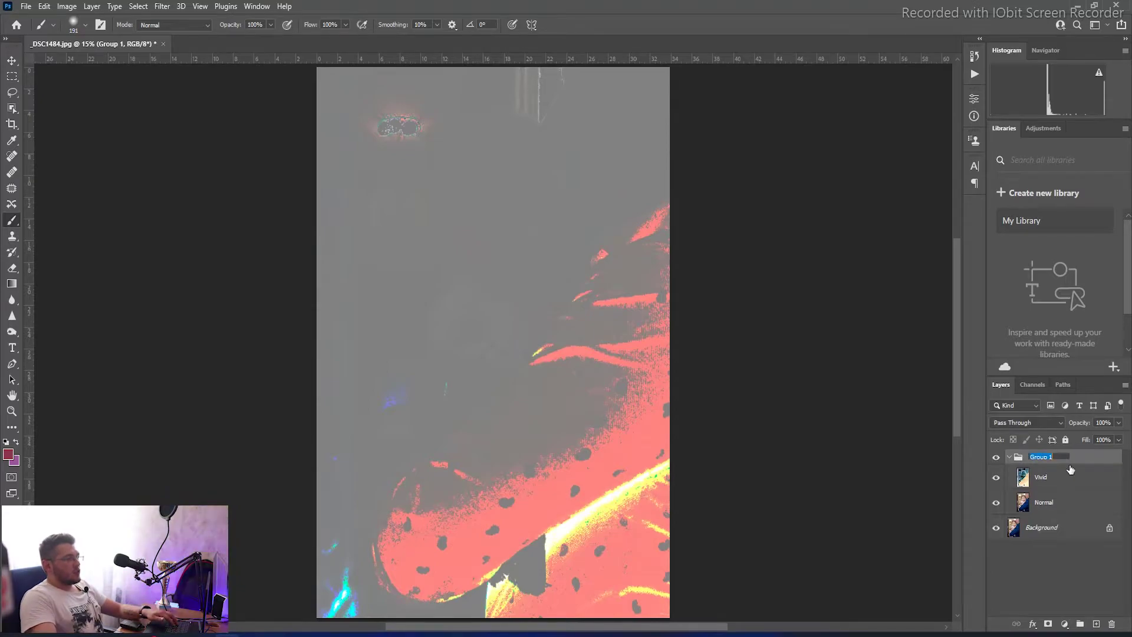
pyautogui.write('SHarp')
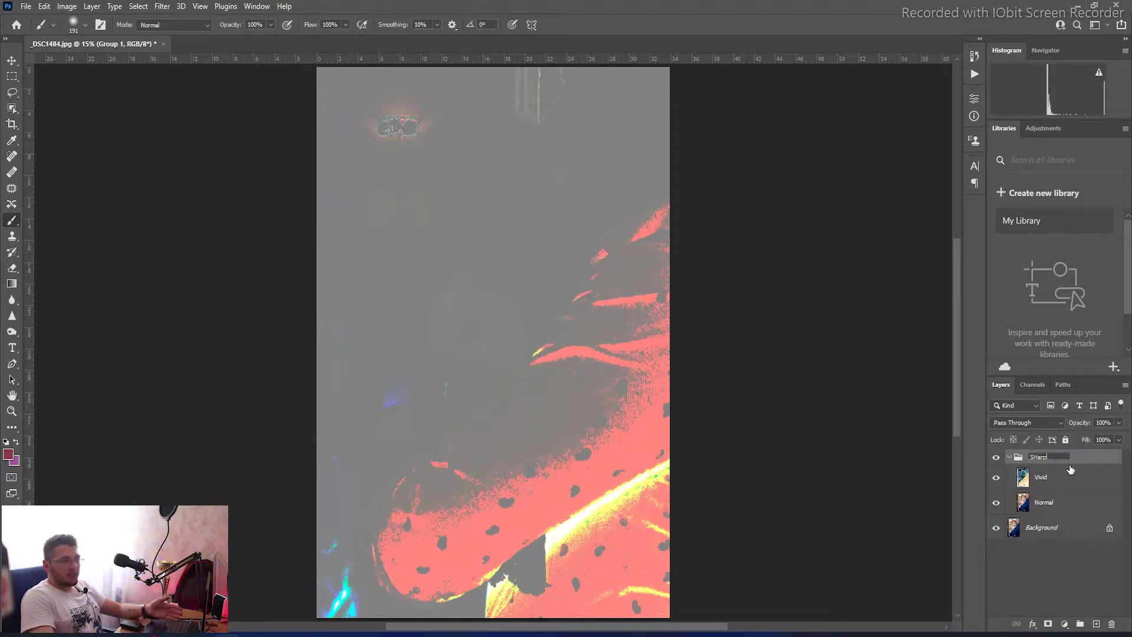
pyautogui.press('Return')
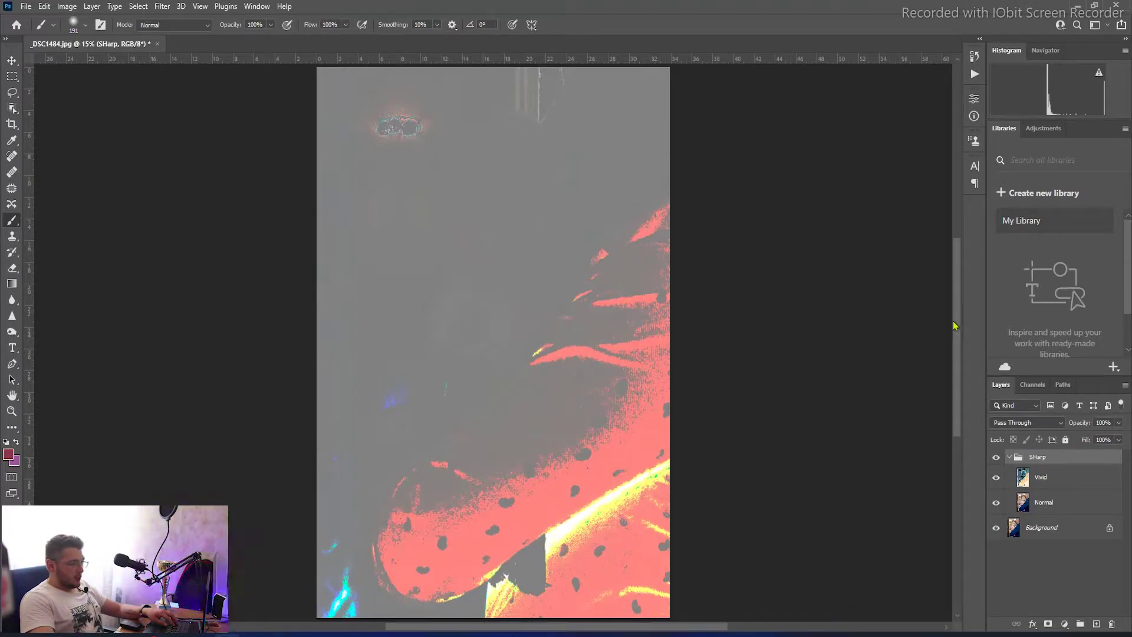
# Set the blend mode of the SHarp group to Overlay.
pyautogui.click(1065, 478)
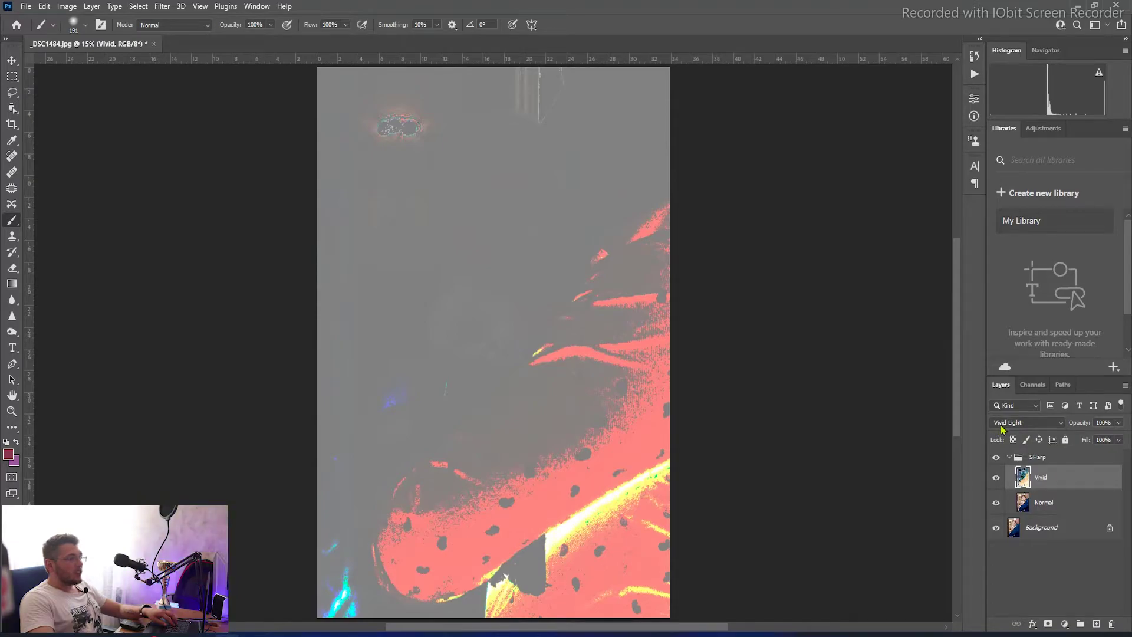
pyautogui.click(1042, 459)
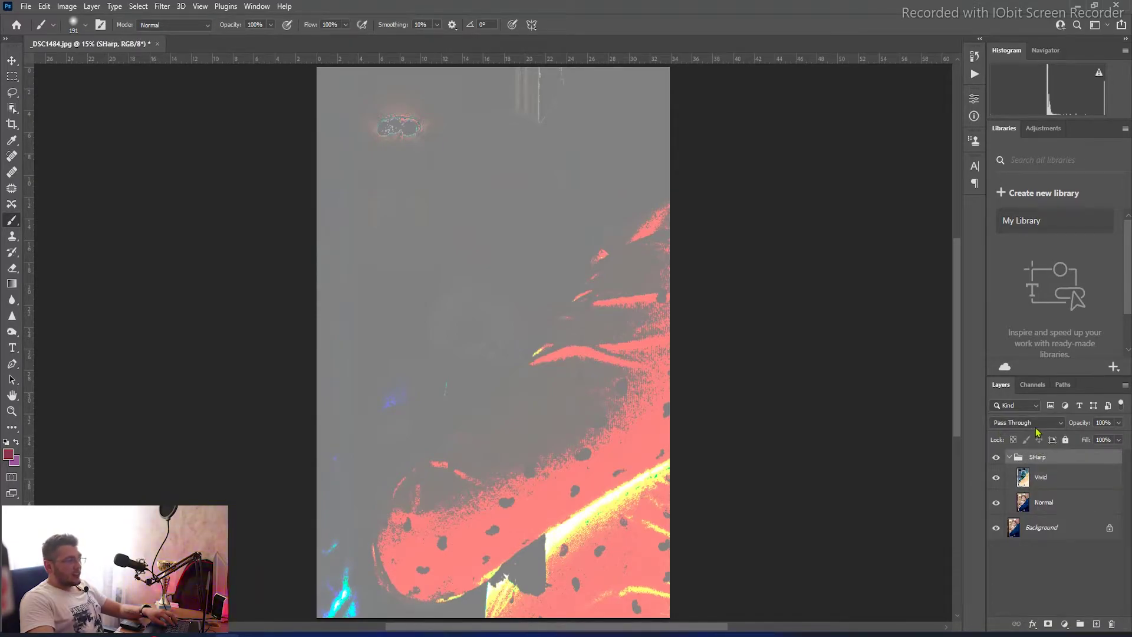
pyautogui.click(1026, 422)
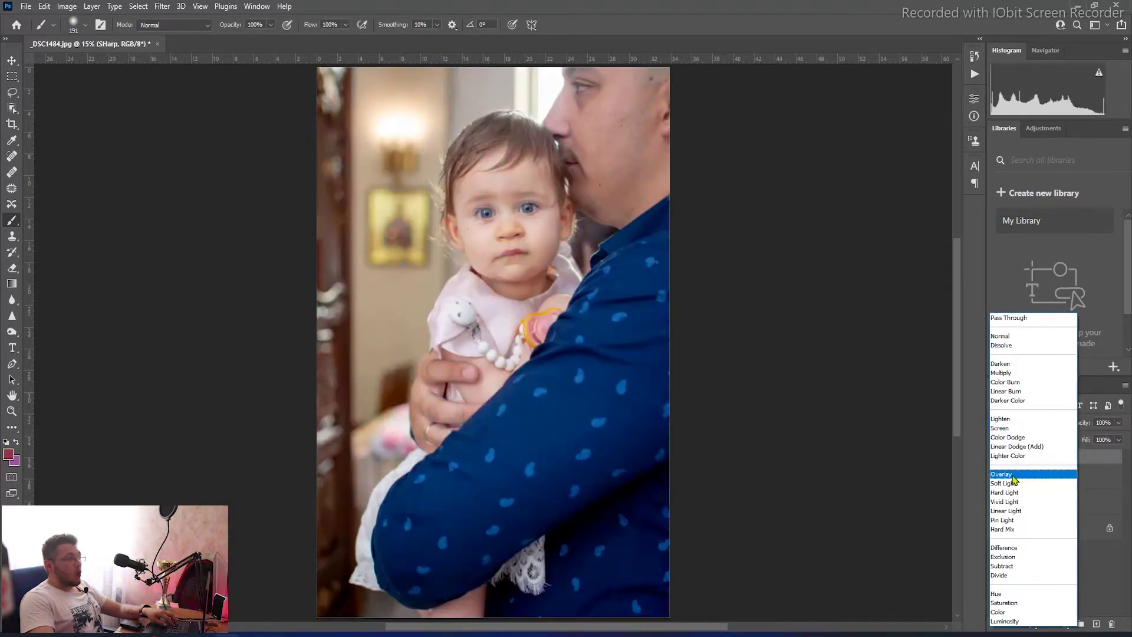
pyautogui.click(1014, 475)
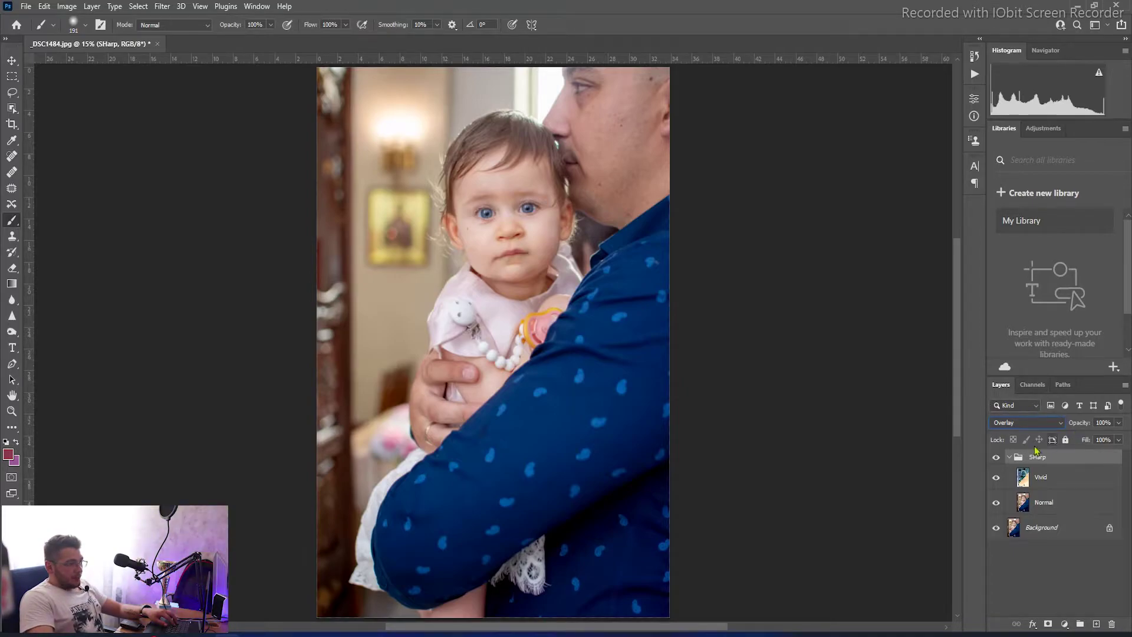
# Compare the child's face with the SHarp group hidden and shown, leaving the group visible.
pyautogui.click(1029, 471)
pyautogui.click(1031, 466)
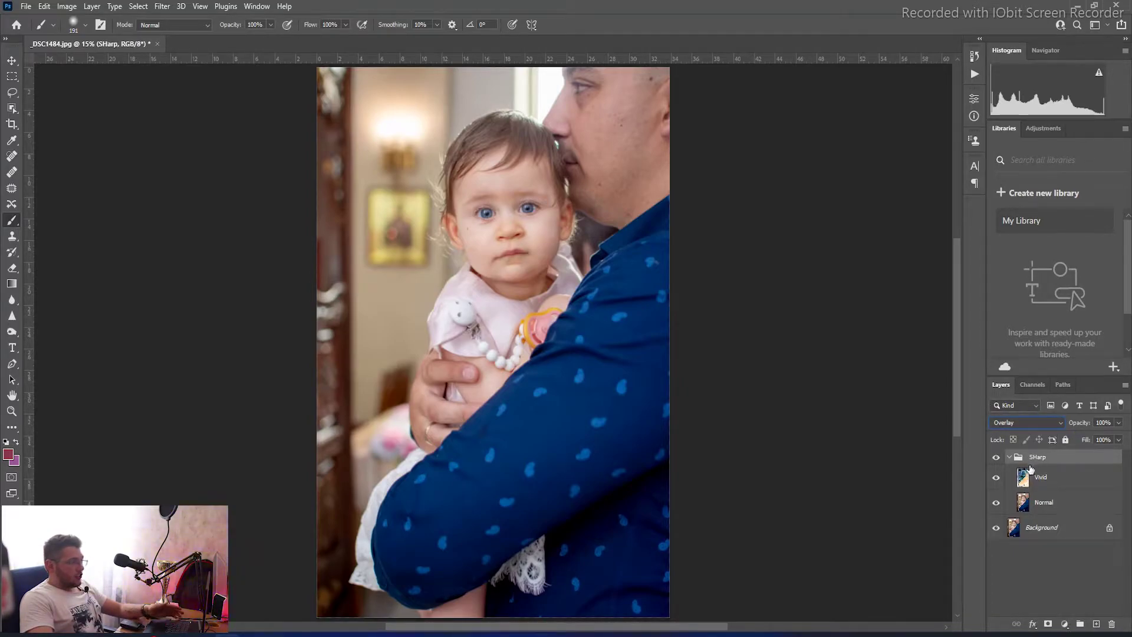
pyautogui.click(997, 459)
pyautogui.click(996, 458)
pyautogui.moveTo(537, 179); pyautogui.dragTo(537, 179)
pyautogui.click(996, 459)
pyautogui.click(997, 458)
pyautogui.click(996, 459)
pyautogui.click(997, 458)
pyautogui.click(997, 459)
pyautogui.click(997, 459)
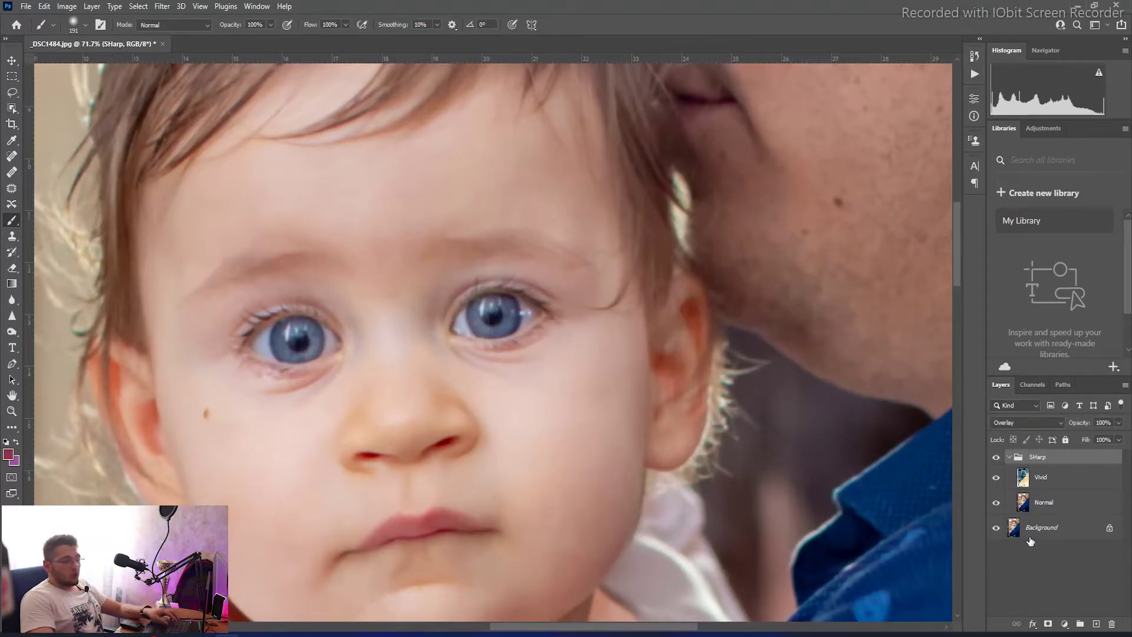
# Open the Gaussian Blur filter for the Vivid layer with the child's eyes in view.
pyautogui.click(1036, 485)
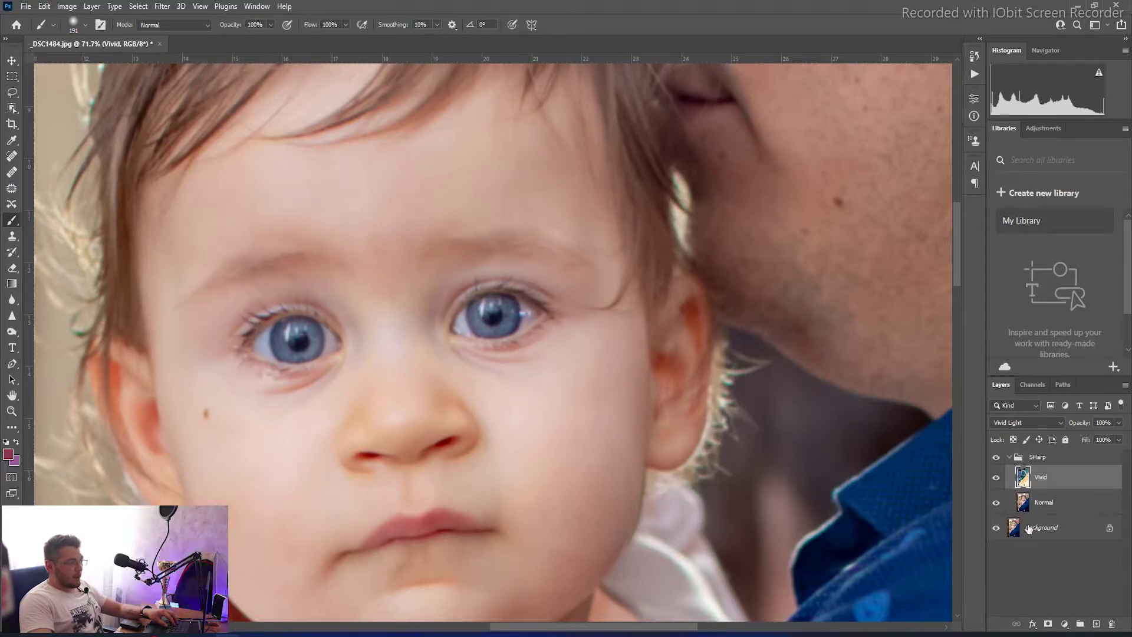
pyautogui.moveTo(507, 347)
pyautogui.mouseDown()
pyautogui.moveTo(757, 375)
pyautogui.moveTo(698, 337)
pyautogui.mouseUp()
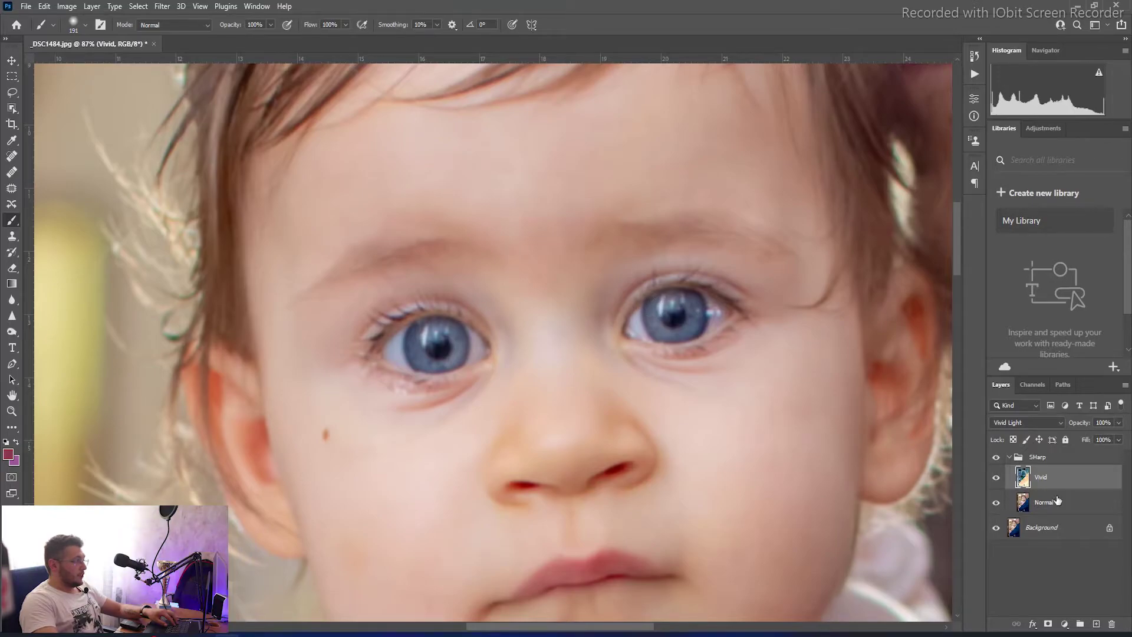
pyautogui.click(163, 6)
pyautogui.moveTo(177, 162)
pyautogui.click(341, 210)
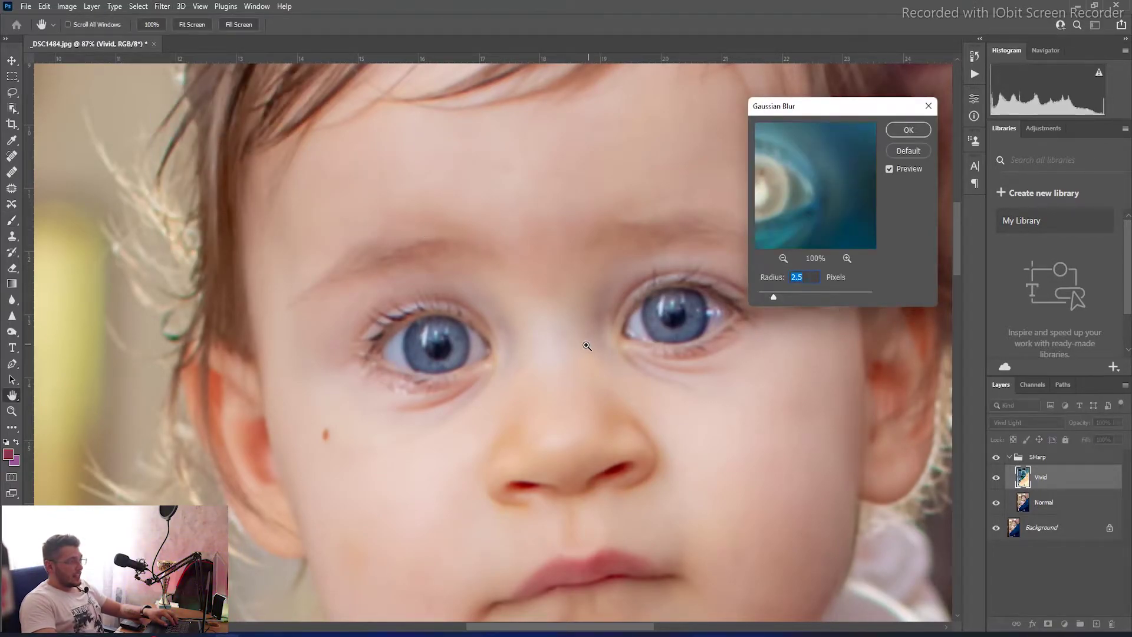
pyautogui.scroll(4, 584, 348)
# Try a Gaussian Blur radius of 0 pixels.
pyautogui.write('0')
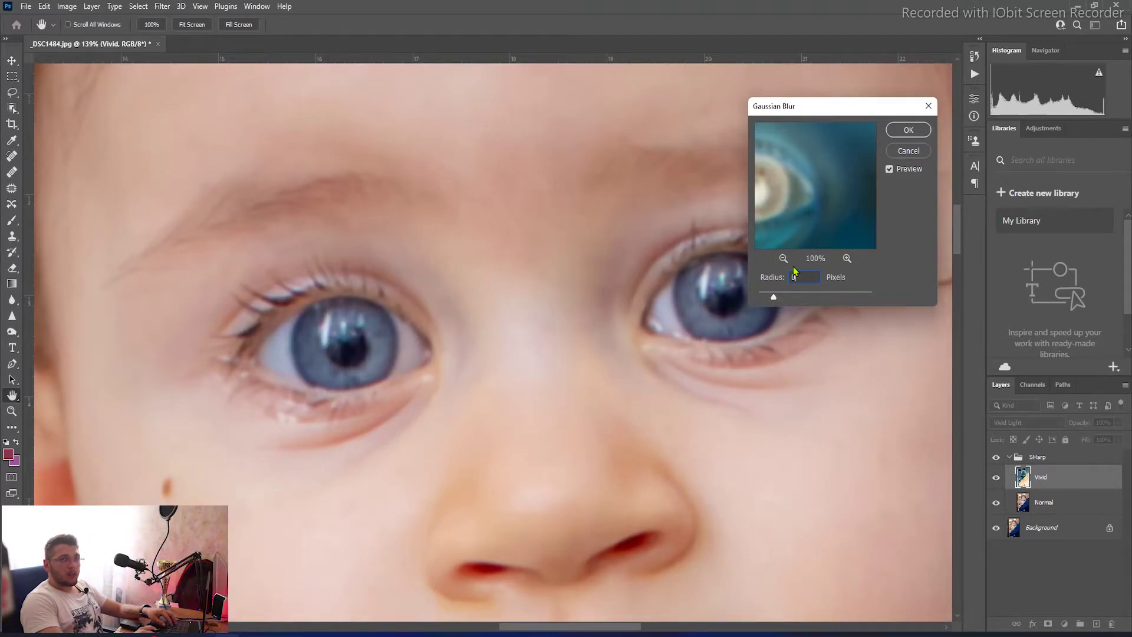
pyautogui.press('Return')
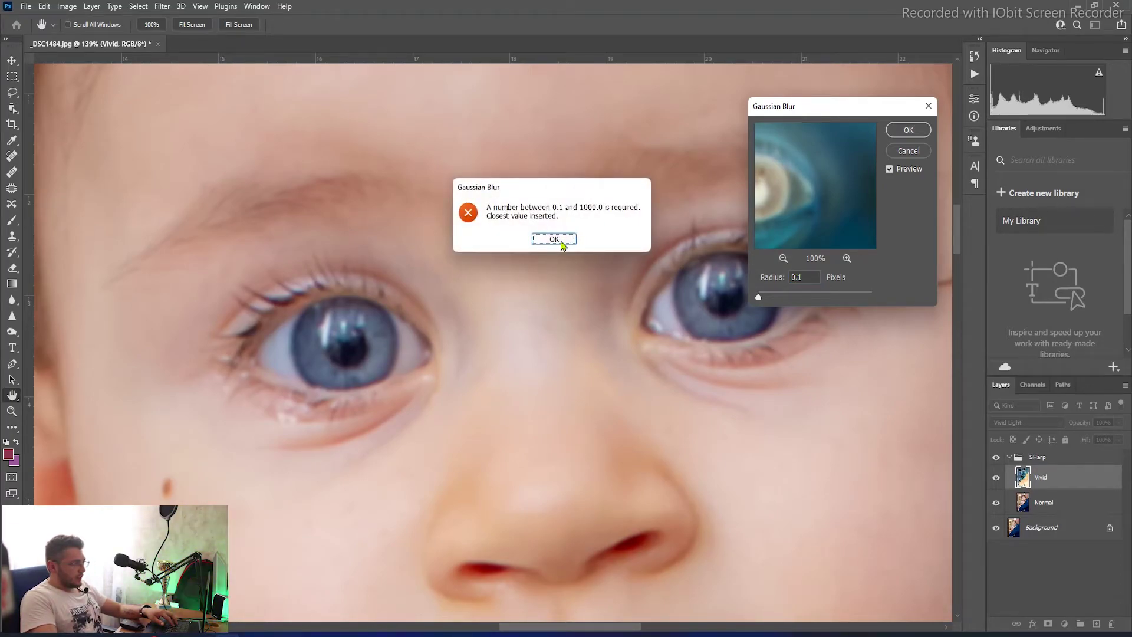
pyautogui.press('Return')
# Apply the Gaussian Blur to the Vivid layer with a radius of 6.0 pixels.
pyautogui.write('1')
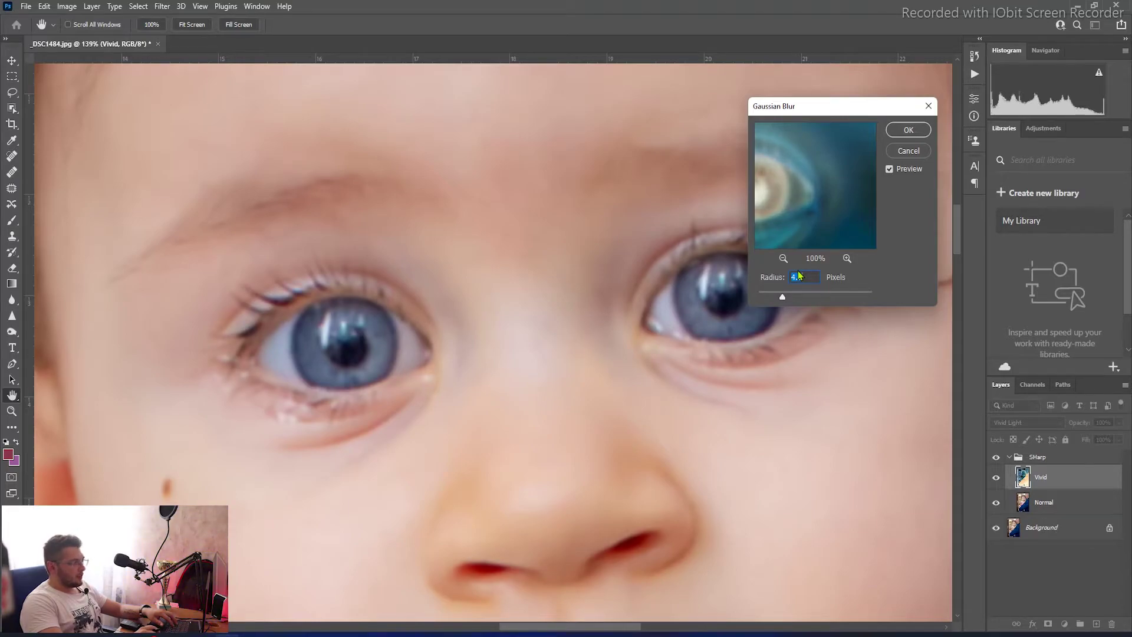
pyautogui.press('Up')
pyautogui.press('Up')
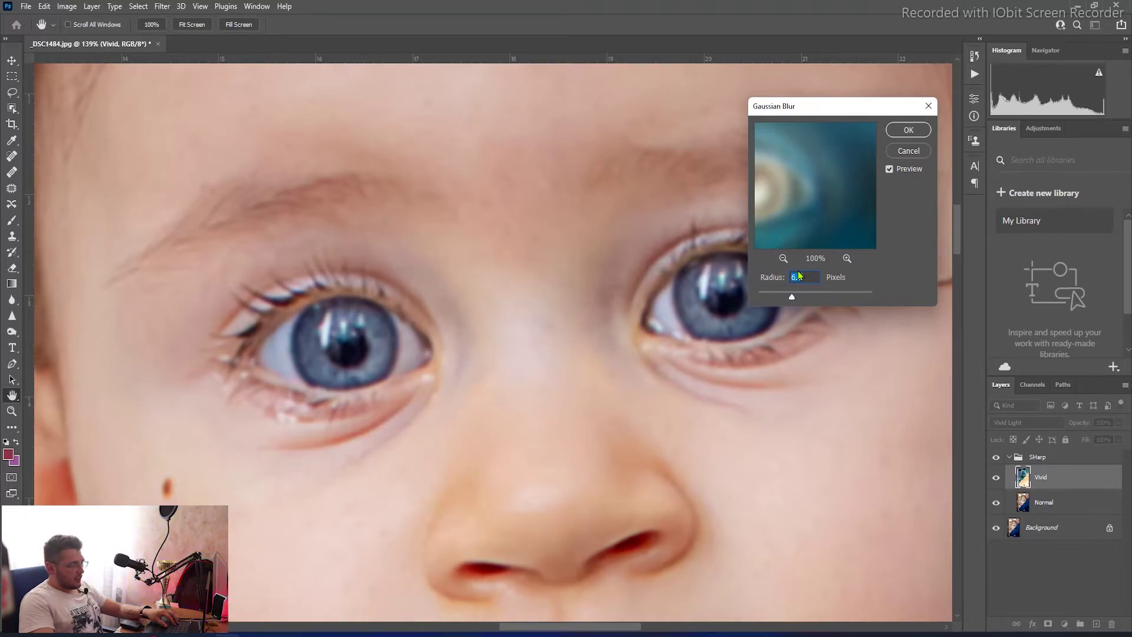
pyautogui.keyDown('alt'); pyautogui.scroll(-5, 428, 406); pyautogui.keyUp('alt')
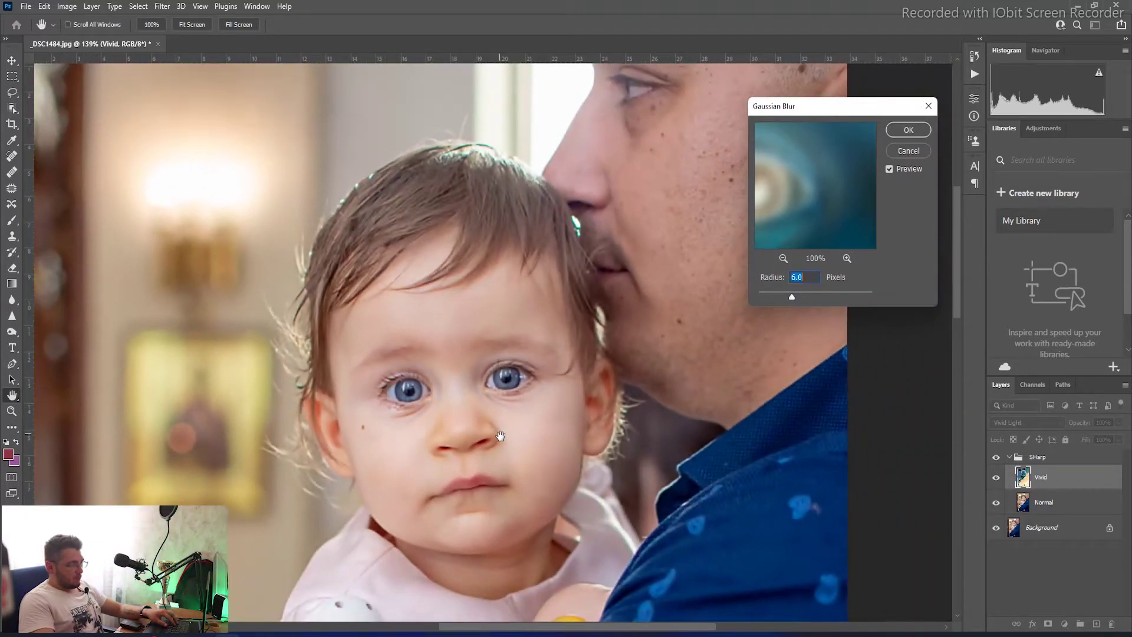
pyautogui.keyDown('alt'); pyautogui.scroll(3, 501, 437); pyautogui.keyUp('alt')
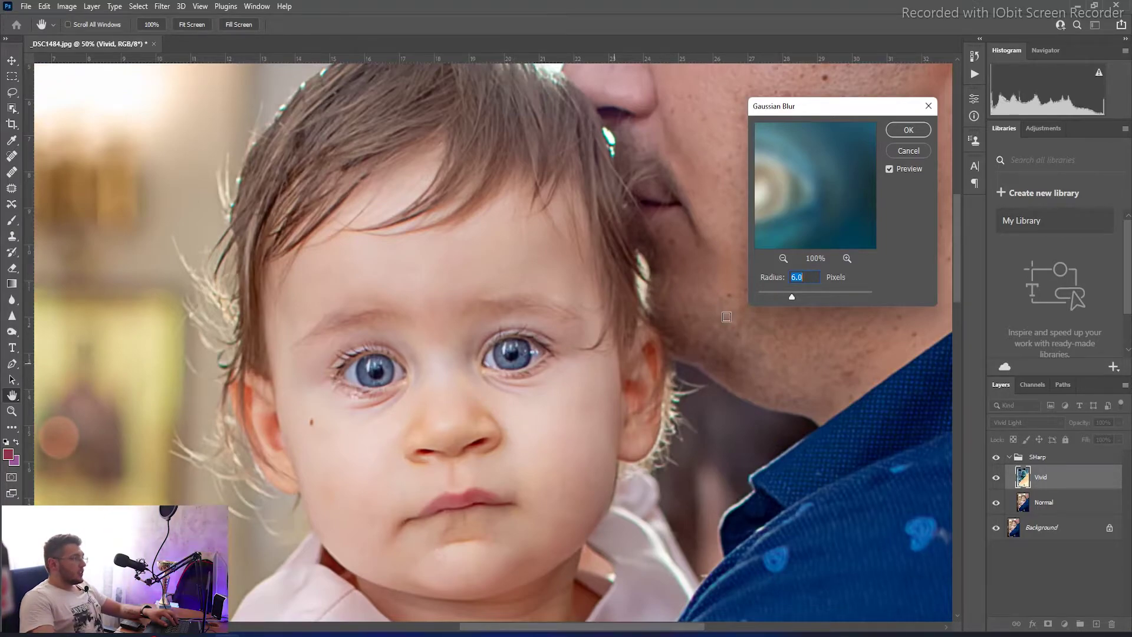
pyautogui.click(912, 131)
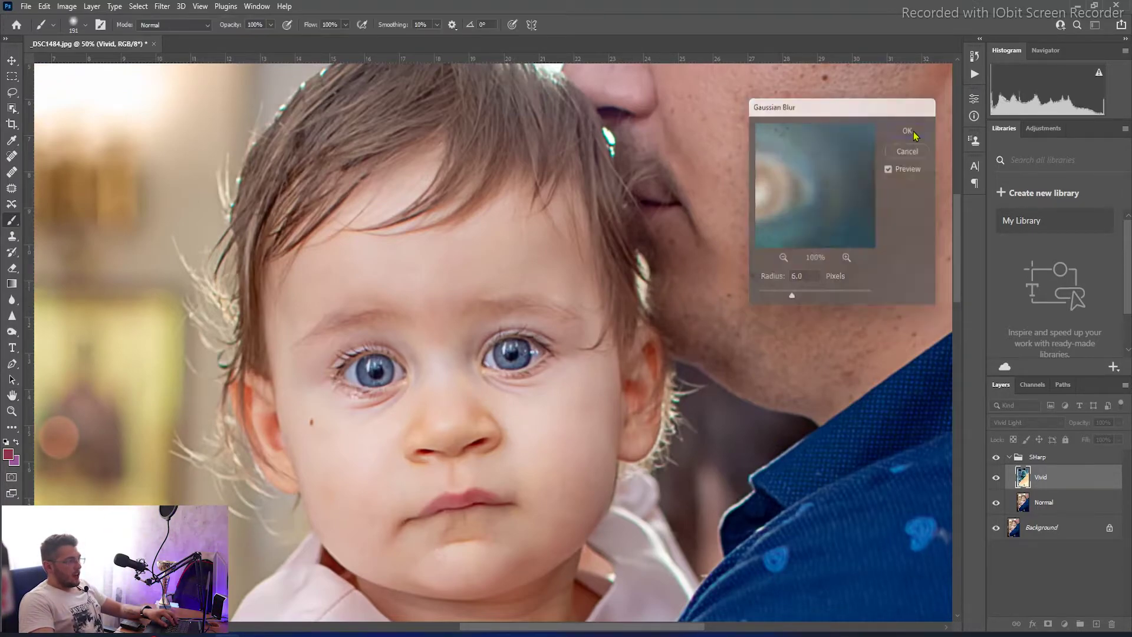
# Inspect the sharpening on the child's face and the whole photo, comparing with the SHarp group hidden and shown.
pyautogui.moveTo(536, 317)
pyautogui.mouseDown()
pyautogui.moveTo(645, 324)
pyautogui.moveTo(630, 327)
pyautogui.mouseUp()
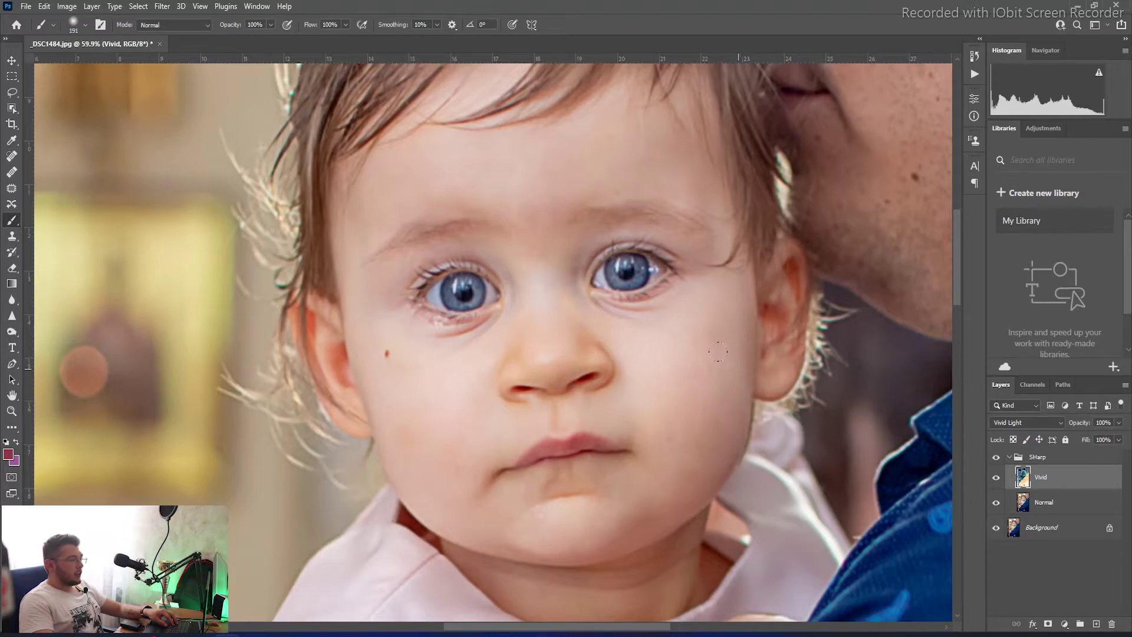
pyautogui.moveTo(718, 322); pyautogui.dragTo(658, 332)
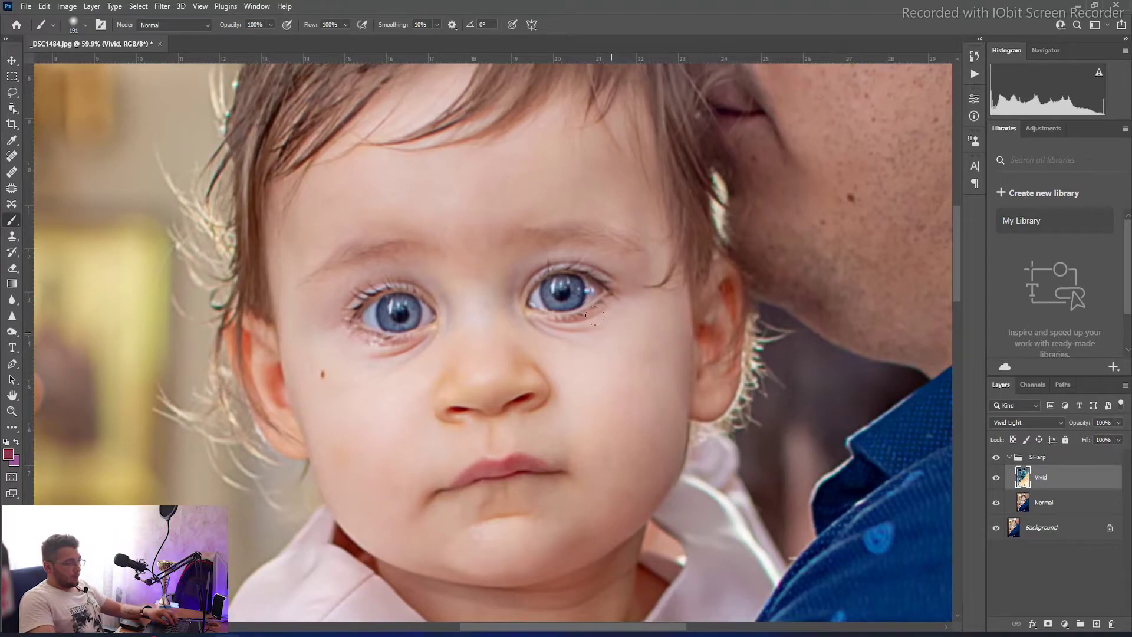
pyautogui.moveTo(568, 331); pyautogui.dragTo(596, 332)
pyautogui.click(996, 457)
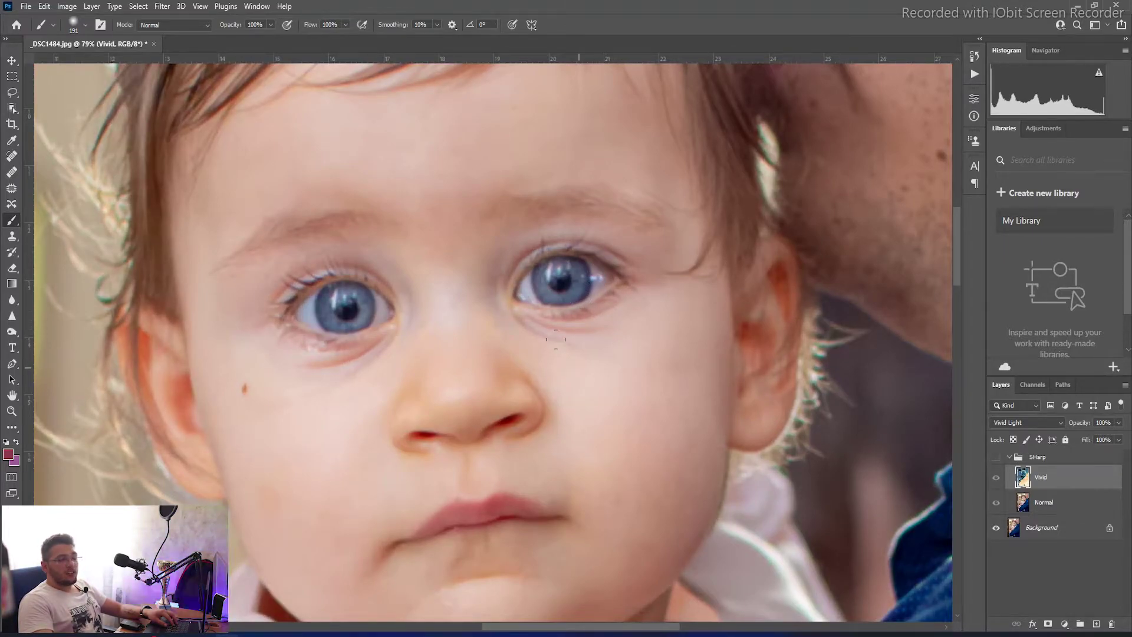
pyautogui.click(996, 457)
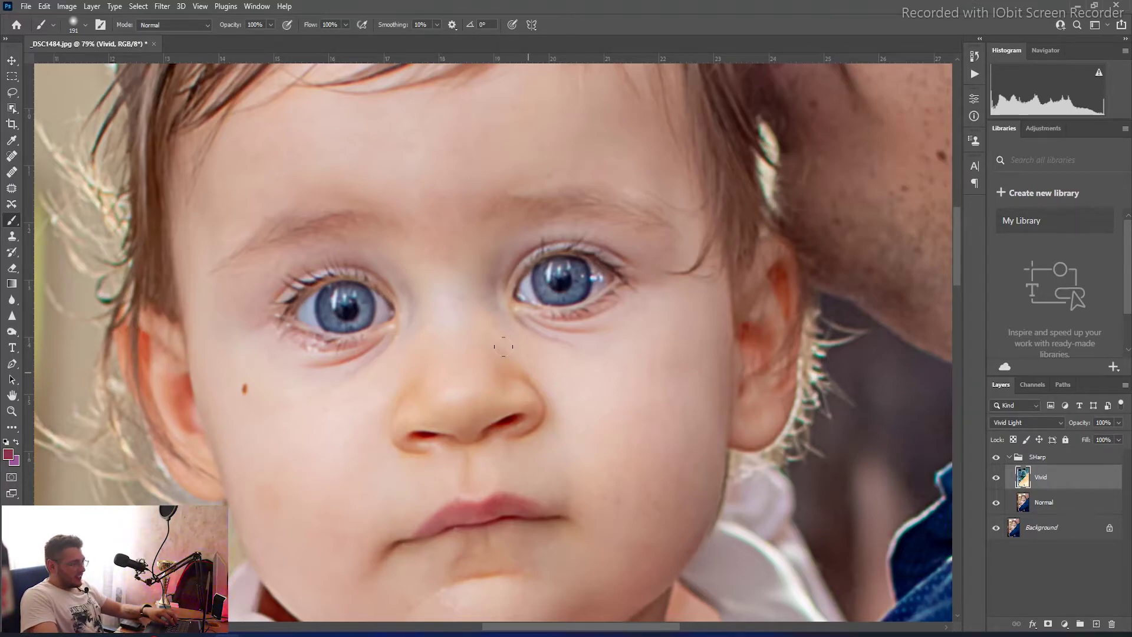
pyautogui.hotkey('ctrl', '0')
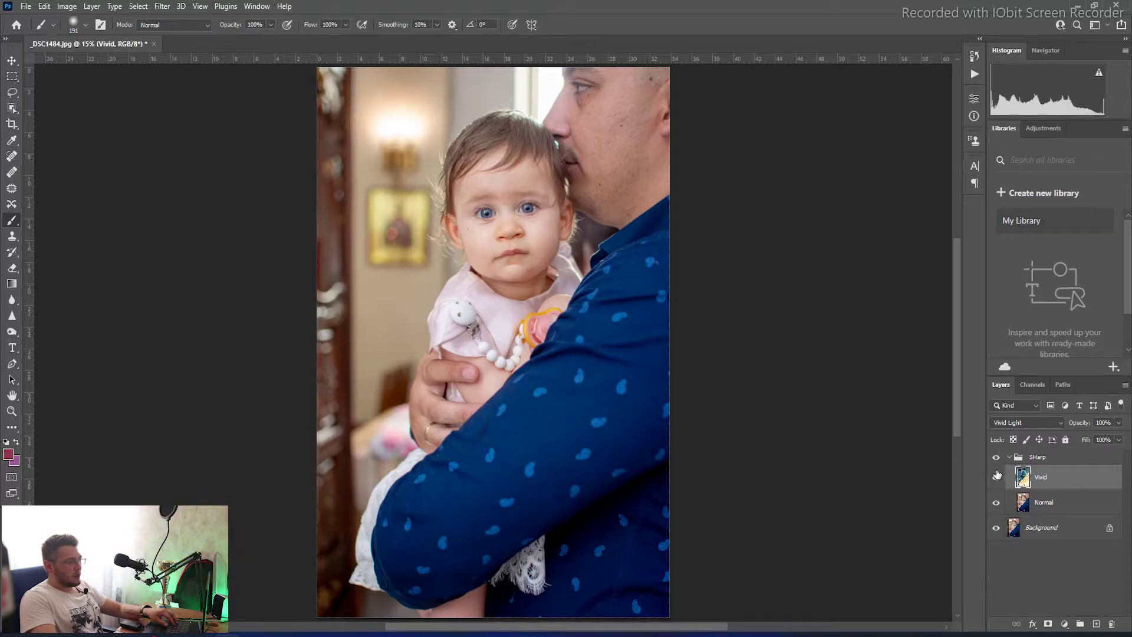
pyautogui.keyDown('ctrl'); pyautogui.click(561, 186); pyautogui.keyUp('ctrl')
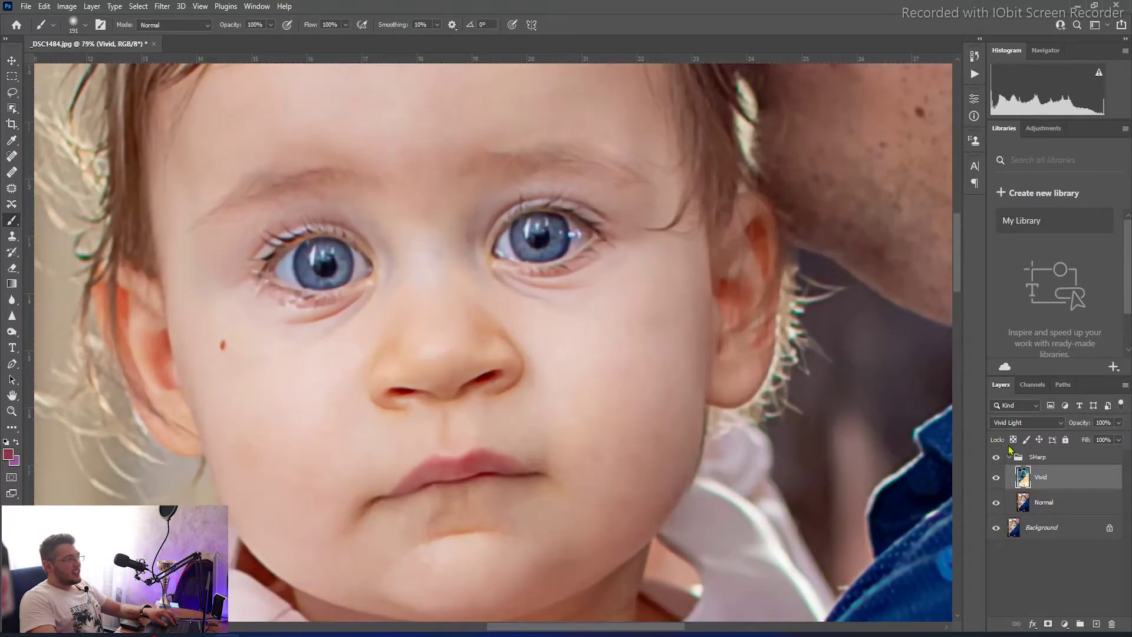
pyautogui.click(997, 457)
pyautogui.click(997, 457)
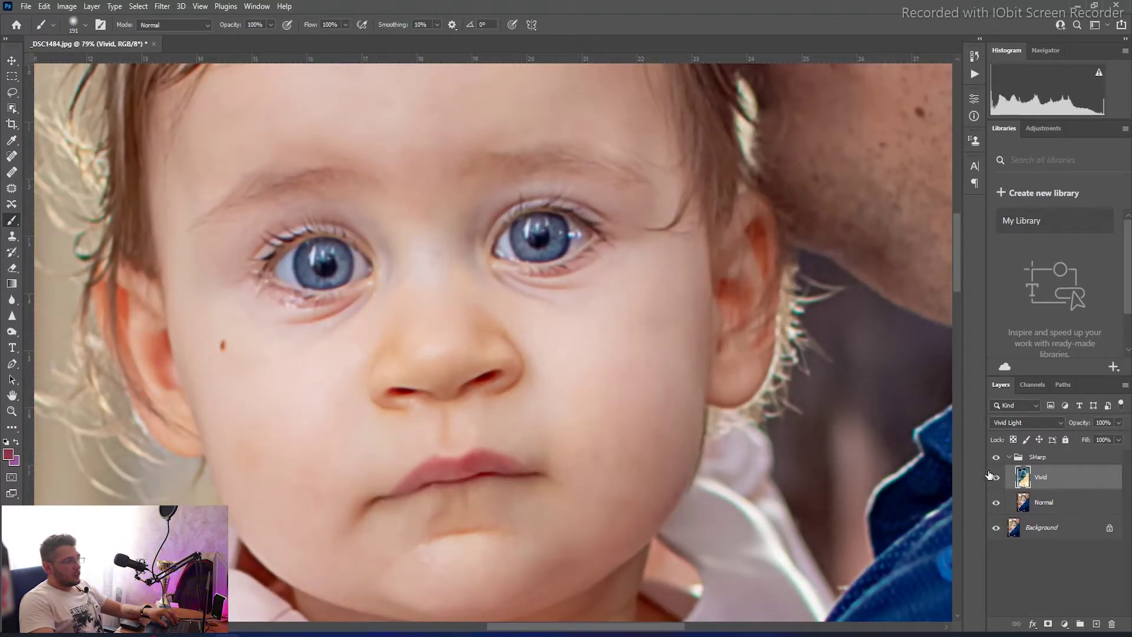
pyautogui.moveTo(725, 386); pyautogui.dragTo(673, 388)
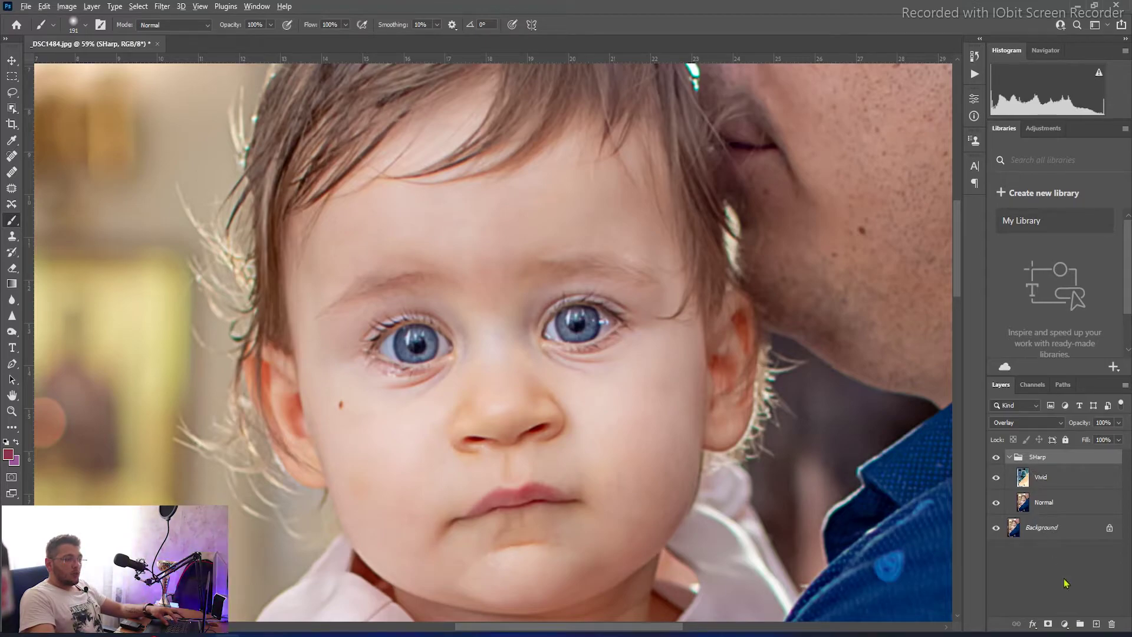
# Add a black layer mask to the SHarp group and size a soft white brush to about 69 px, hardness 0%.
pyautogui.keyDown('alt'); pyautogui.click(1049, 625); pyautogui.keyUp('alt')
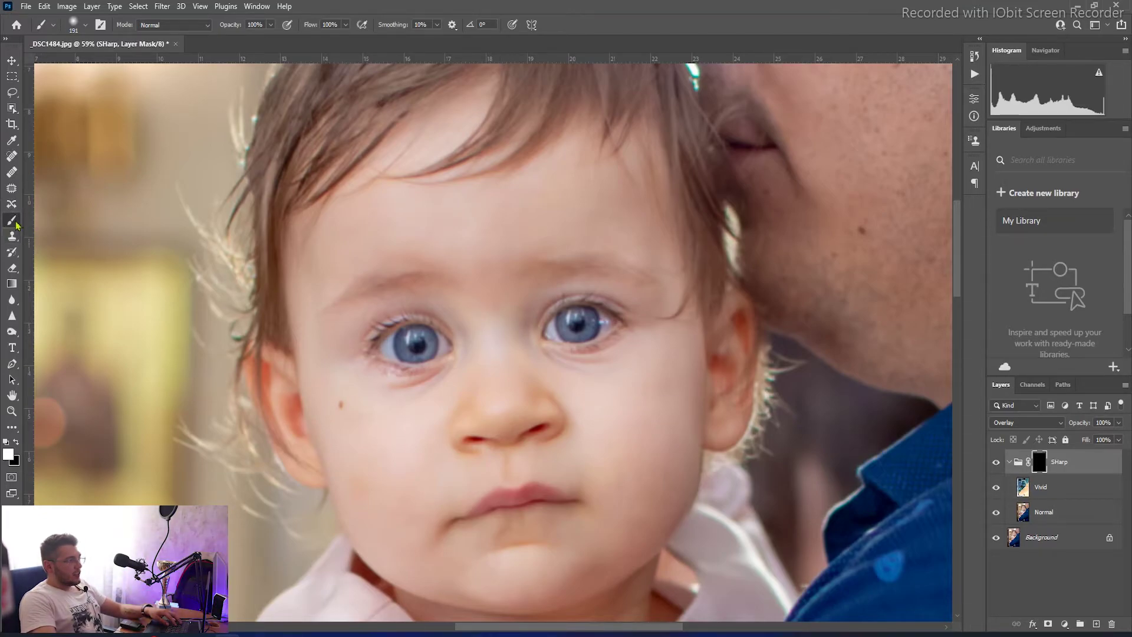
pyautogui.keyDown('alt'); pyautogui.rightClick(433, 273); pyautogui.keyUp('alt')
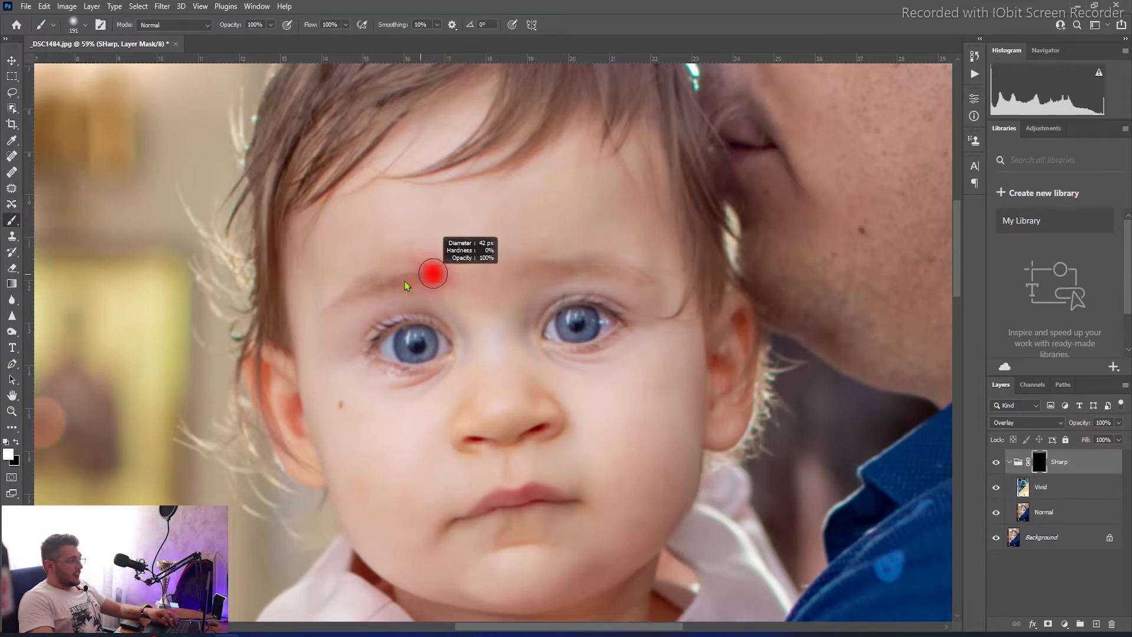
pyautogui.moveTo(411, 288); pyautogui.dragTo(419, 287)
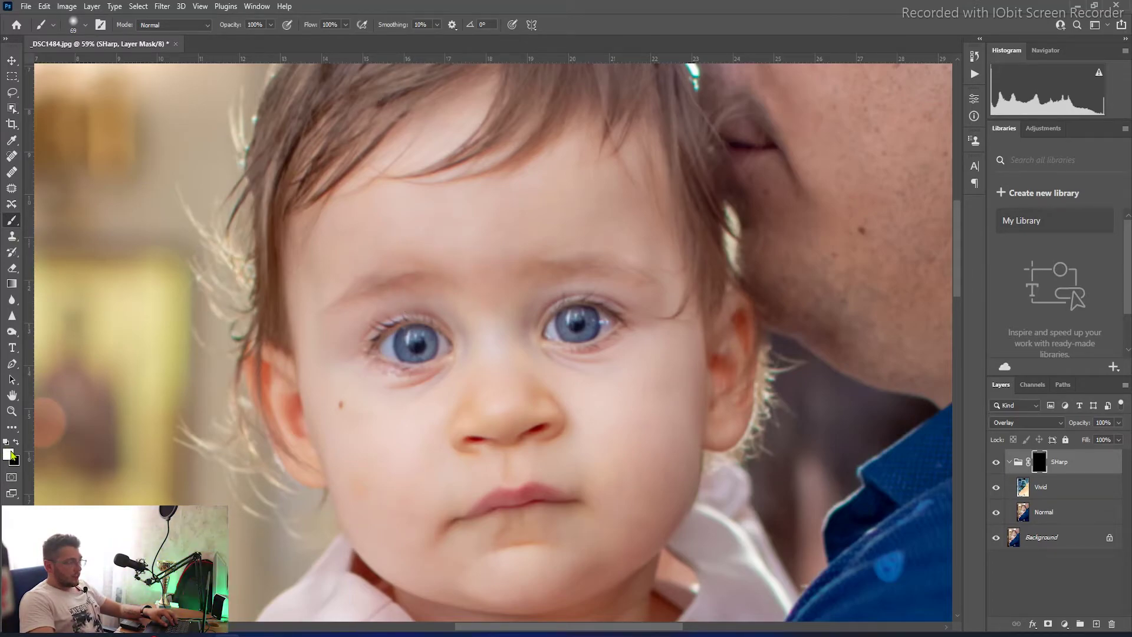
# Paint white on the SHarp mask over both of the child's eyes, eyelashes and eyebrows.
pyautogui.click(431, 349)
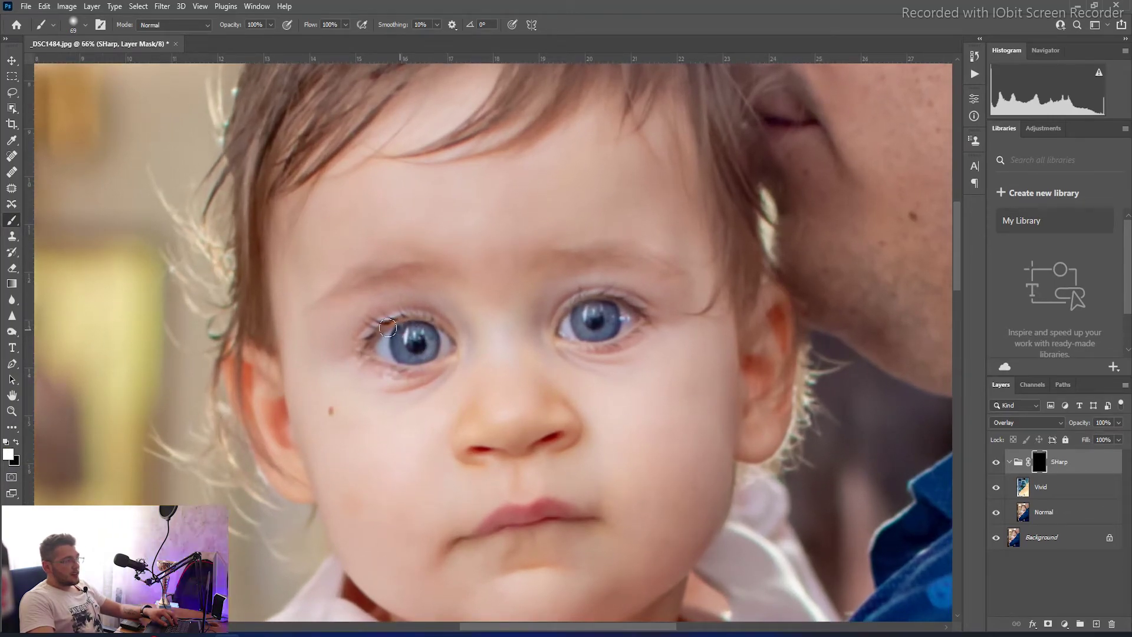
pyautogui.moveTo(367, 341)
pyautogui.mouseDown()
pyautogui.moveTo(412, 369)
pyautogui.moveTo(443, 359)
pyautogui.moveTo(448, 339)
pyautogui.moveTo(398, 317)
pyautogui.moveTo(433, 327)
pyautogui.mouseUp()
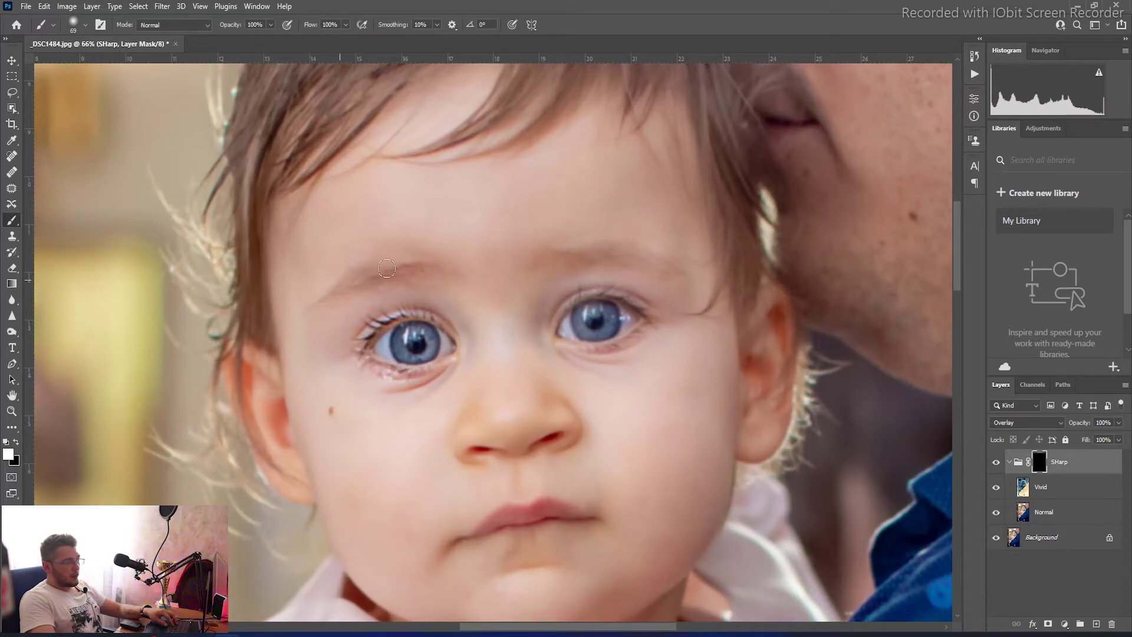
pyautogui.moveTo(566, 260)
pyautogui.mouseDown()
pyautogui.moveTo(607, 308)
pyautogui.moveTo(581, 331)
pyautogui.moveTo(572, 323)
pyautogui.moveTo(580, 334)
pyautogui.moveTo(647, 324)
pyautogui.moveTo(601, 352)
pyautogui.moveTo(624, 346)
pyautogui.mouseUp()
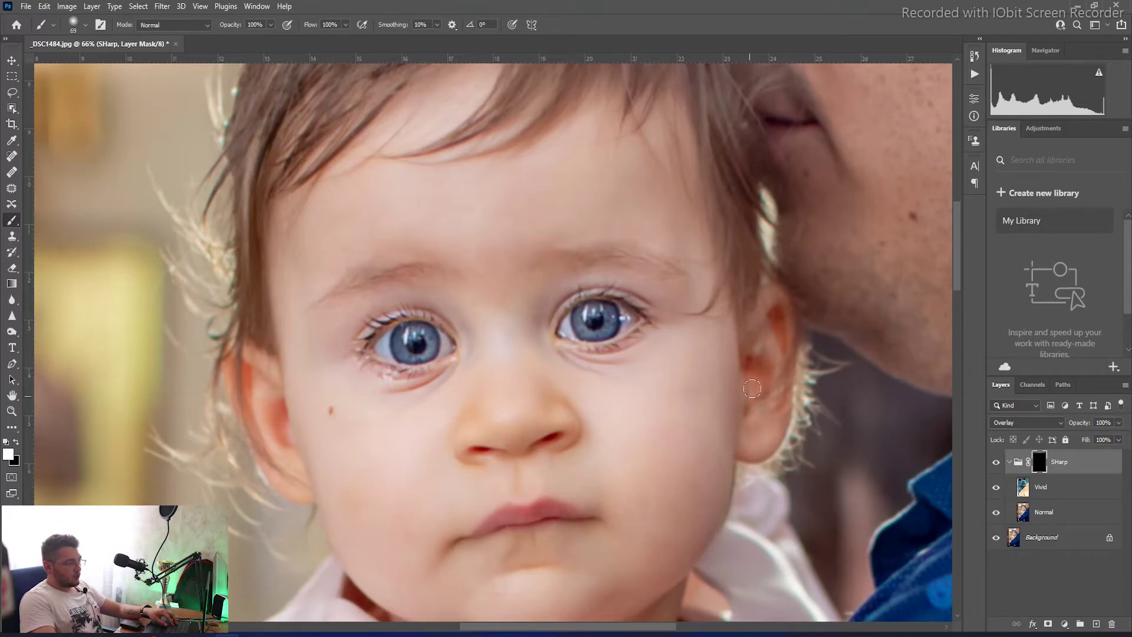
# Paint white on the mask over the child's ears, nostrils and lips with a brush between 66 and 90 px.
pyautogui.press(']')
pyautogui.press(']')
pyautogui.press(']')
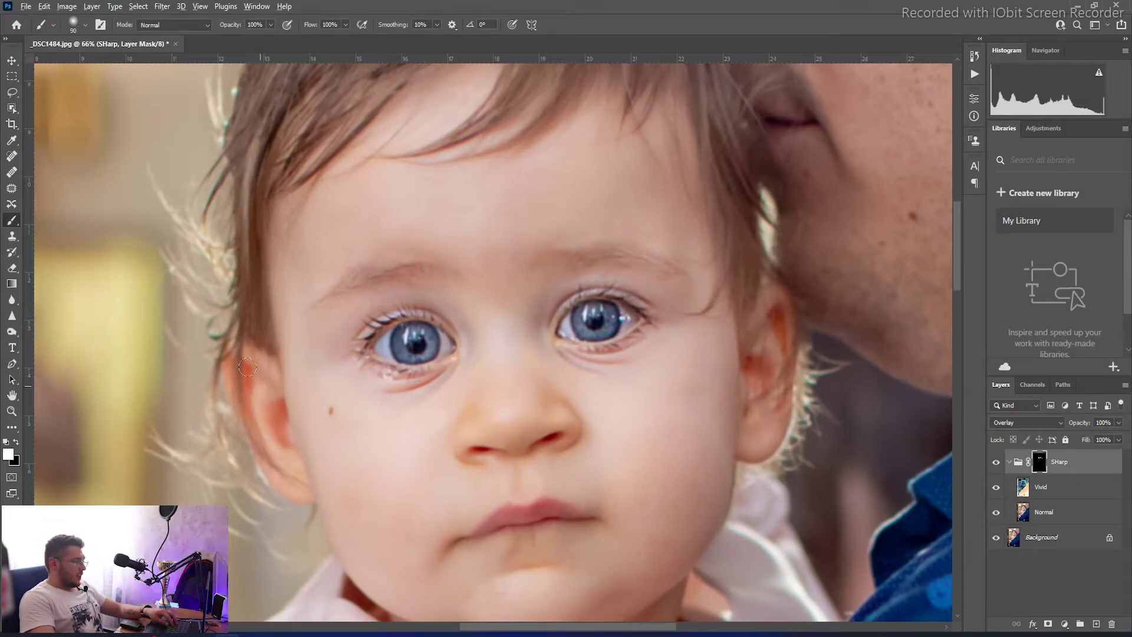
pyautogui.moveTo(487, 495); pyautogui.dragTo(397, 304)
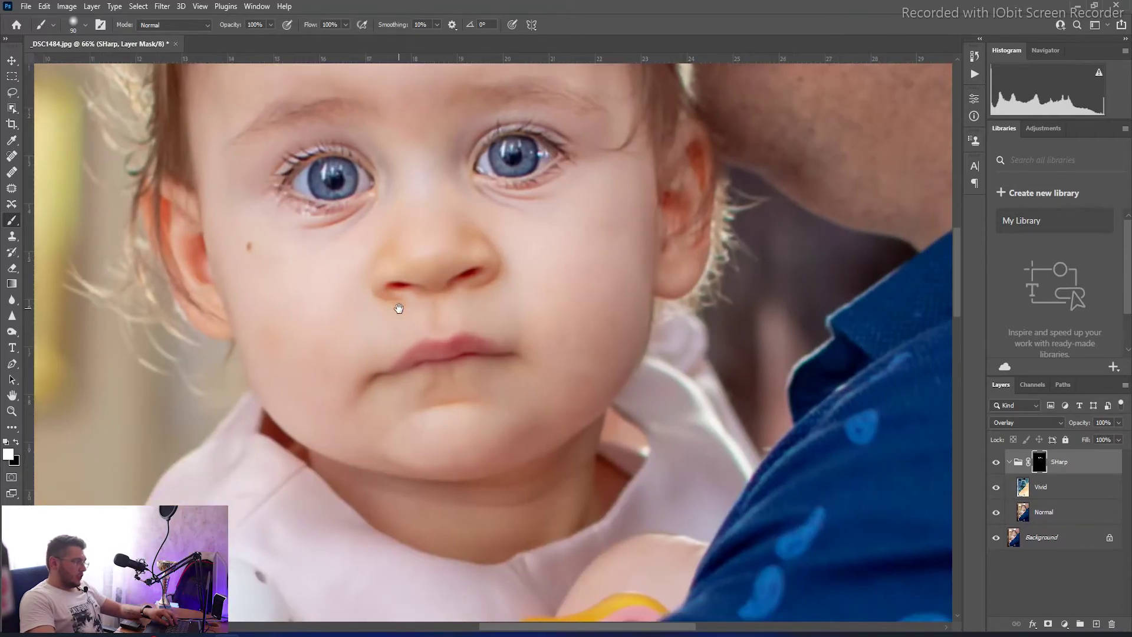
pyautogui.keyDown('alt'); pyautogui.rightClick(405, 302); pyautogui.keyUp('alt')
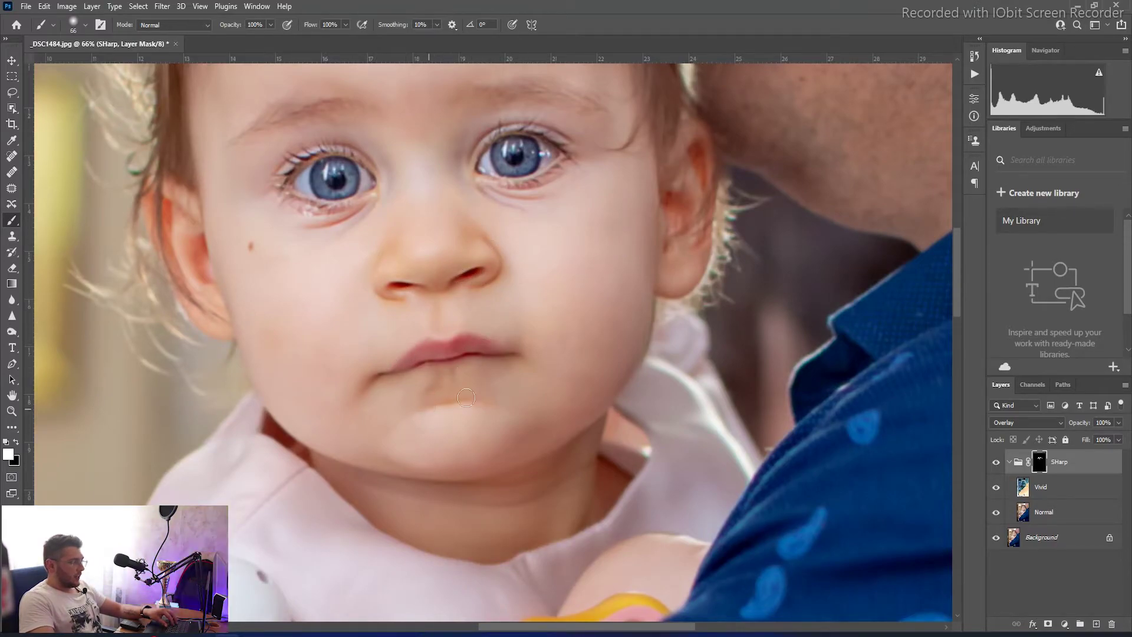
# Paint white on the mask over the man's cheek, beard and temple with a soft brush of 169 to 275 px.
pyautogui.scroll(-5, 577, 397)
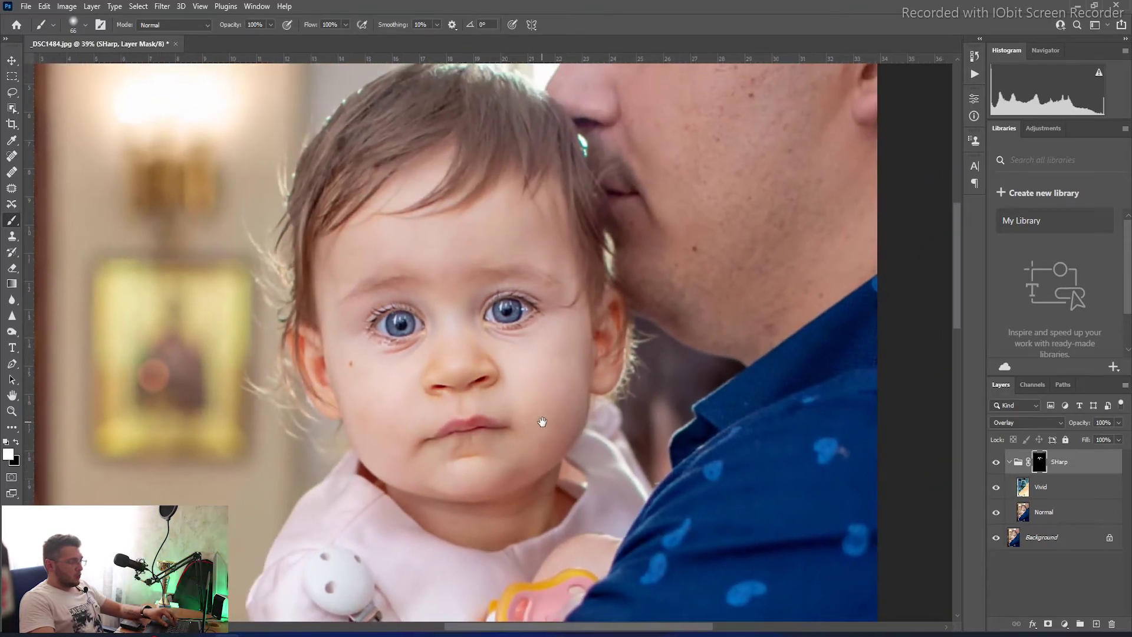
pyautogui.moveTo(543, 421); pyautogui.dragTo(443, 577)
pyautogui.moveTo(652, 369); pyautogui.dragTo(602, 405)
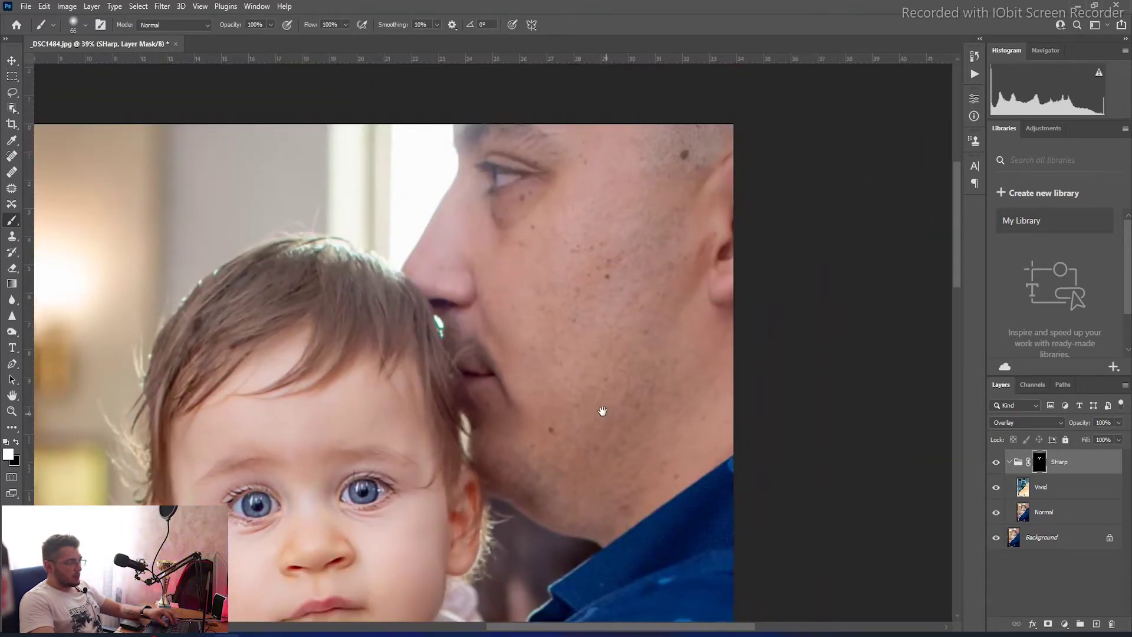
pyautogui.scroll(3, 640, 363)
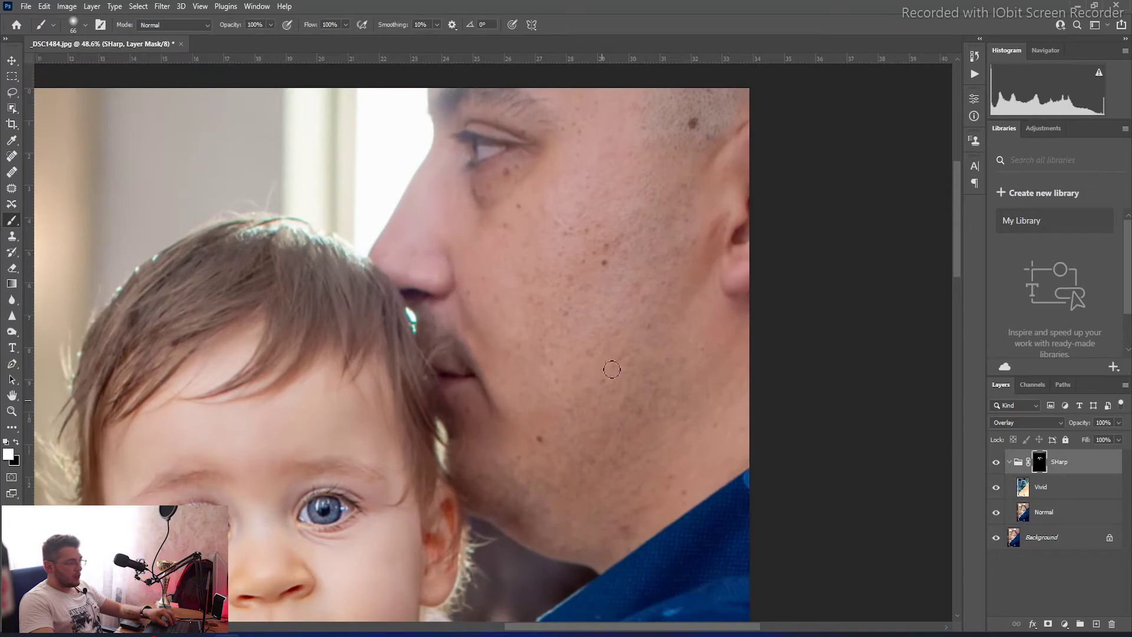
pyautogui.scroll(6, 630, 387)
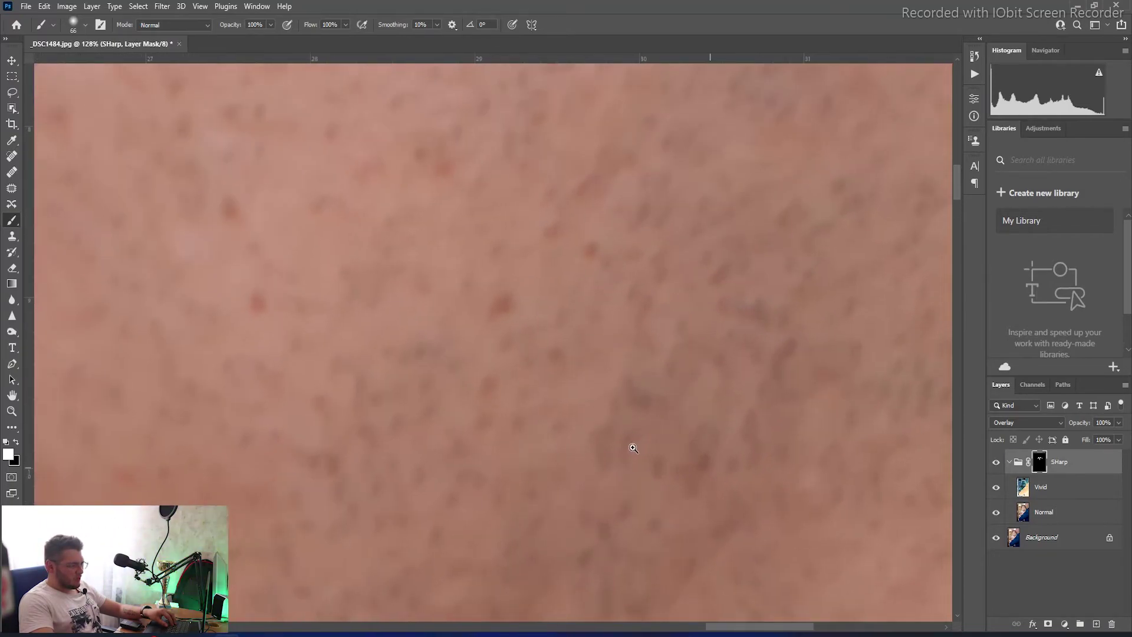
pyautogui.scroll(-6, 639, 429)
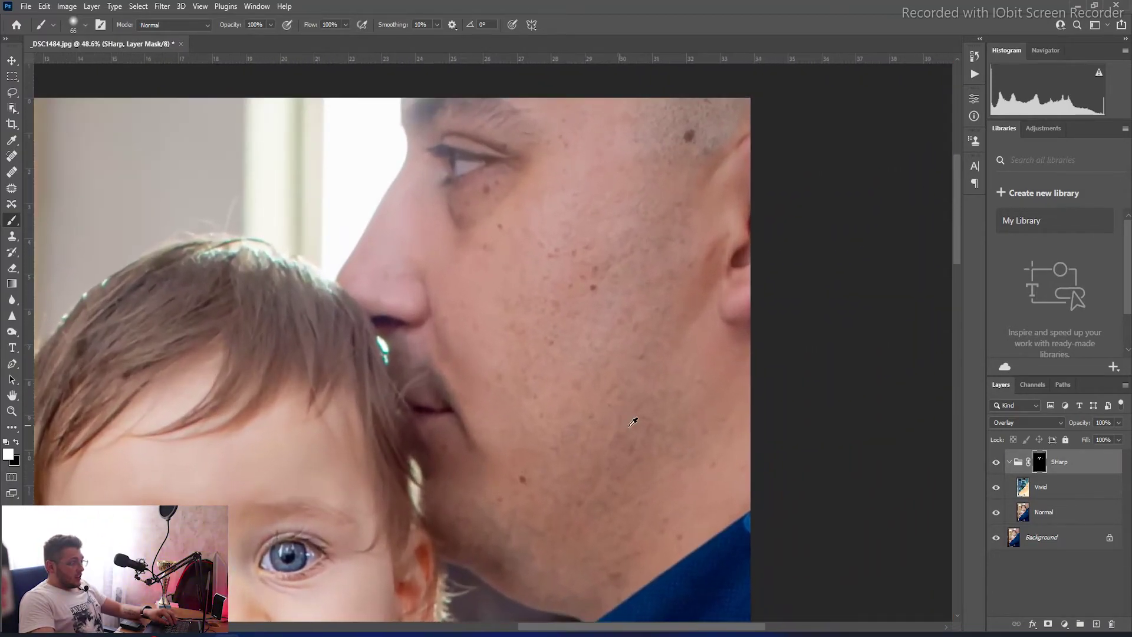
pyautogui.moveTo(633, 421); pyautogui.dragTo(627, 432)
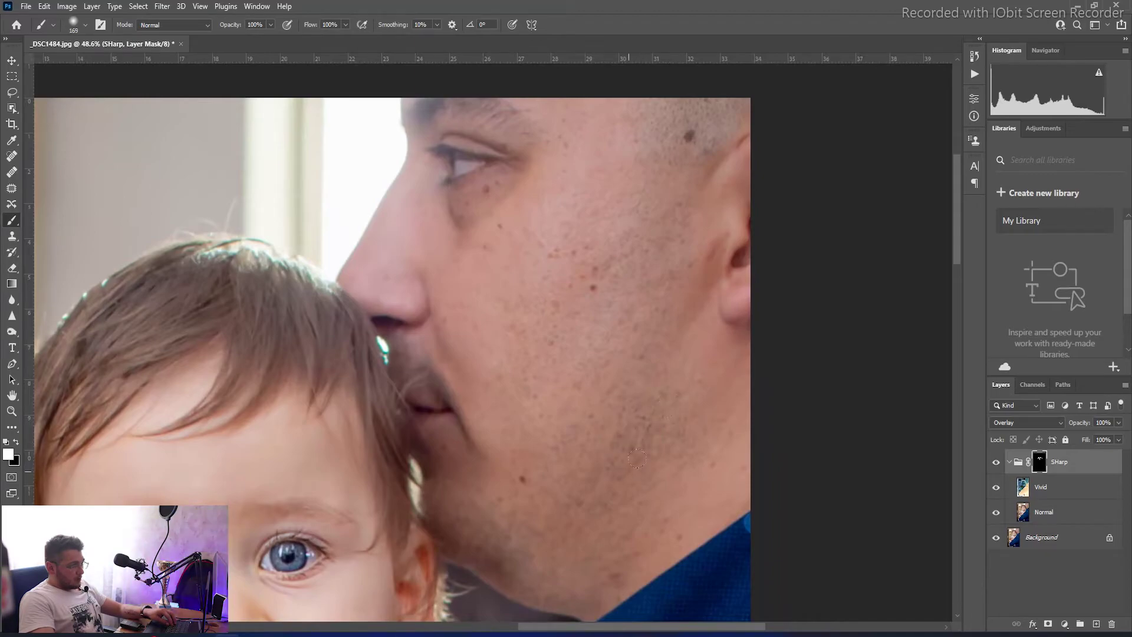
pyautogui.moveTo(580, 481)
pyautogui.mouseDown()
pyautogui.moveTo(602, 480)
pyautogui.moveTo(563, 538)
pyautogui.mouseUp()
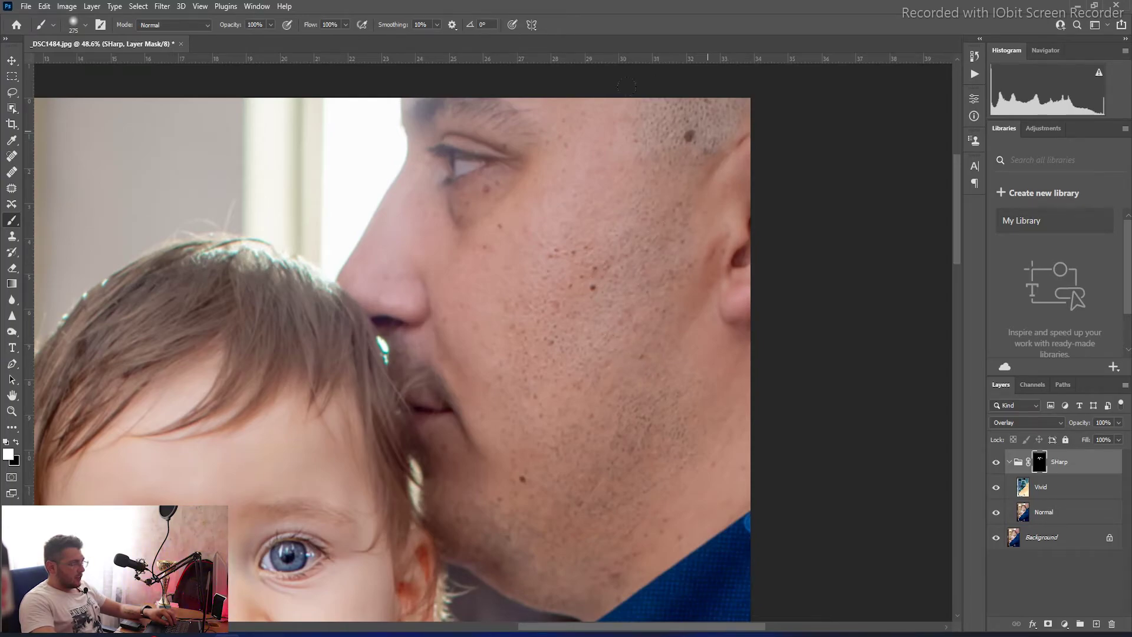
# Paint white on the mask over the man's eye, nose and mouth, reducing the brush to 94 px.
pyautogui.moveTo(495, 194); pyautogui.dragTo(478, 144)
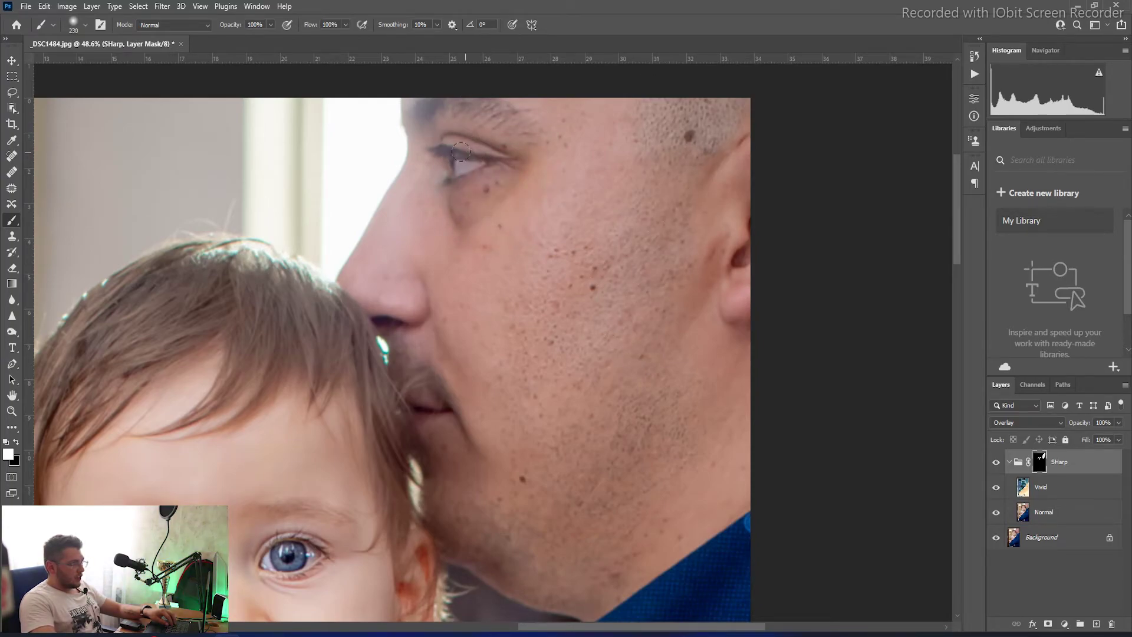
pyautogui.moveTo(437, 291); pyautogui.dragTo(423, 313)
pyautogui.click(423, 314)
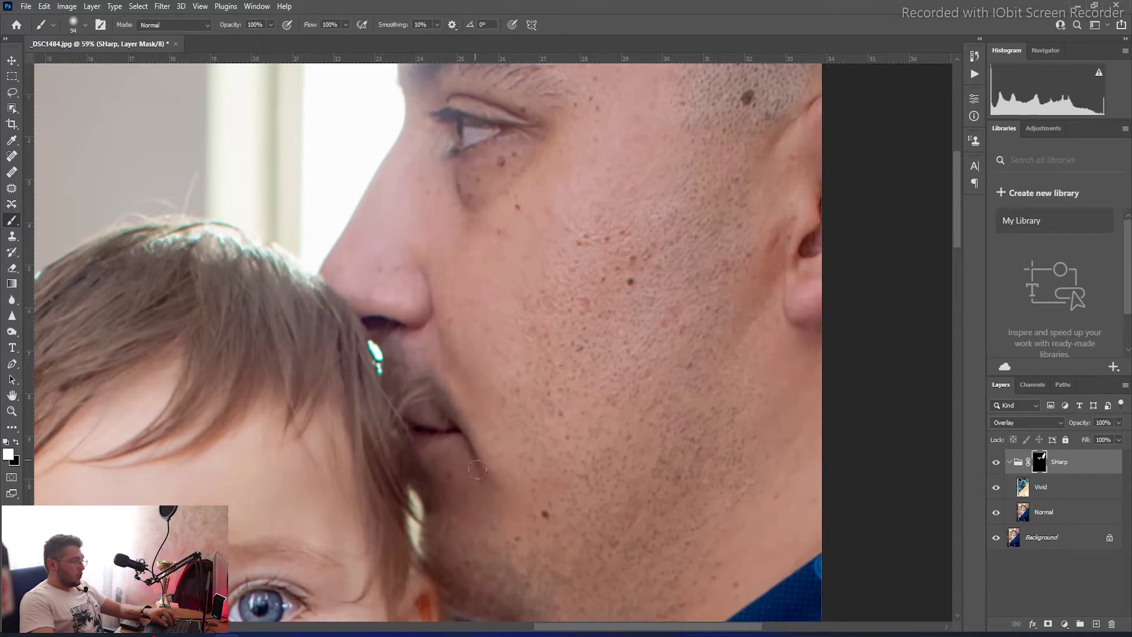
# Enlarge the brush to 218 px and touch up the mask over the man's cheek and jaw.
pyautogui.scroll(-1, 640, 467)
pyautogui.scroll(-3, 640, 467)
pyautogui.scroll(5, 635, 311)
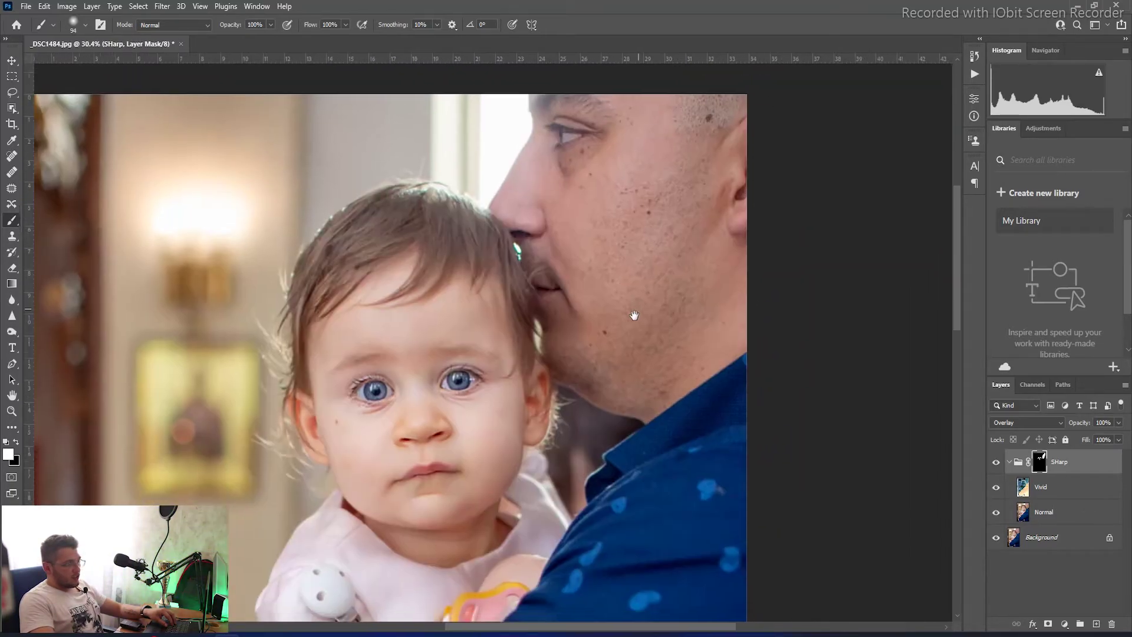
pyautogui.scroll(5, 702, 327)
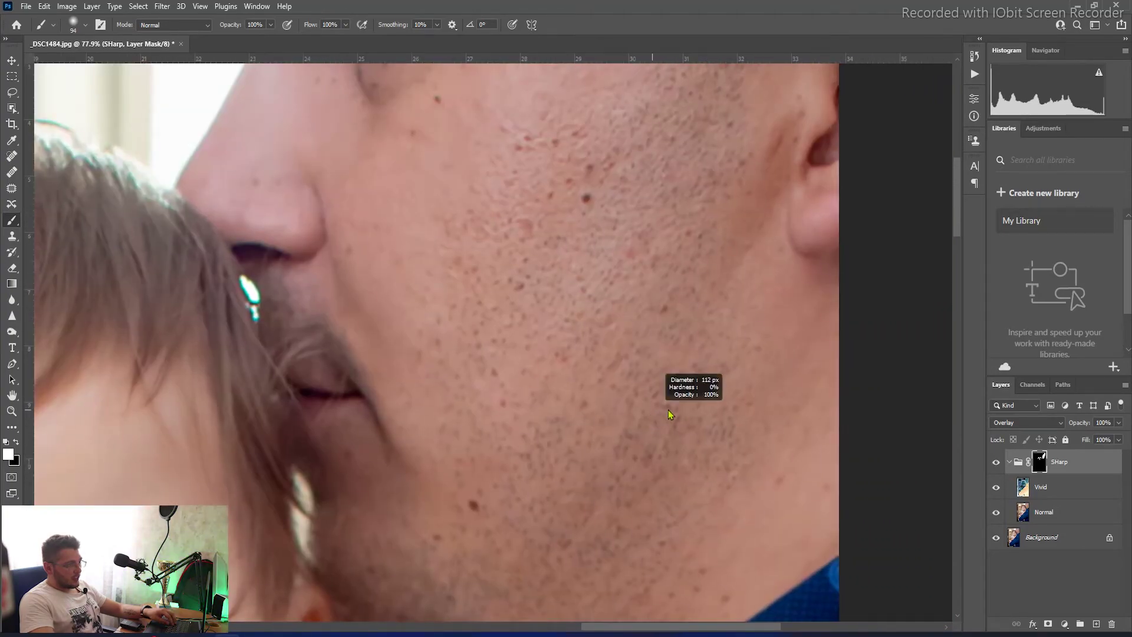
pyautogui.moveTo(667, 416); pyautogui.dragTo(634, 408)
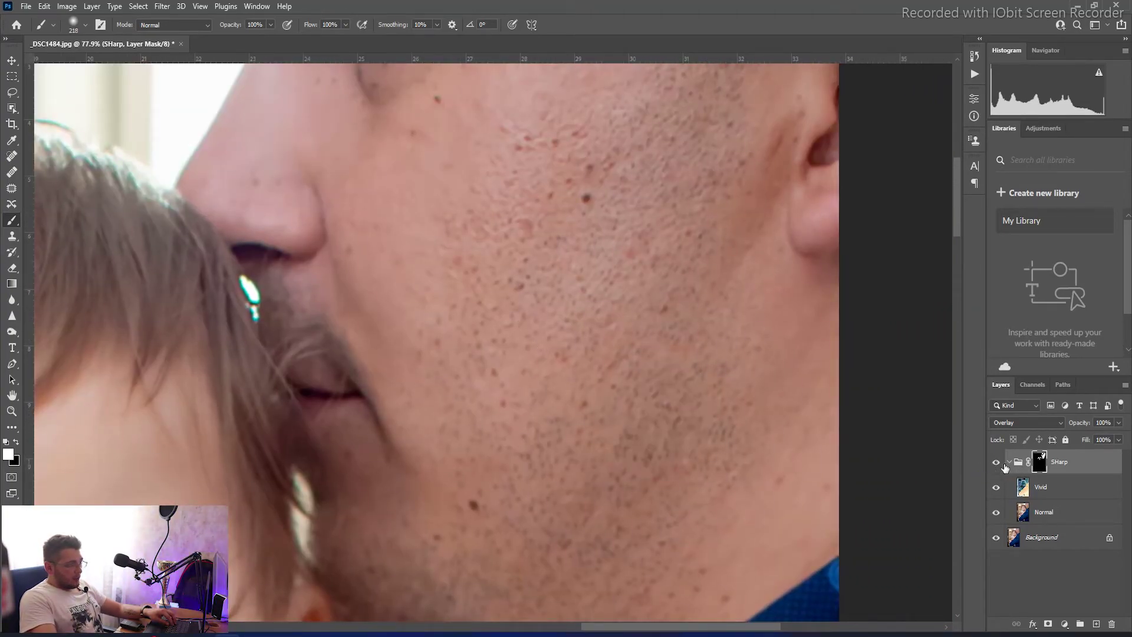
# Compare the man's face with the SHarp group hidden and shown, and view the whole photo with the group visible.
pyautogui.click(998, 463)
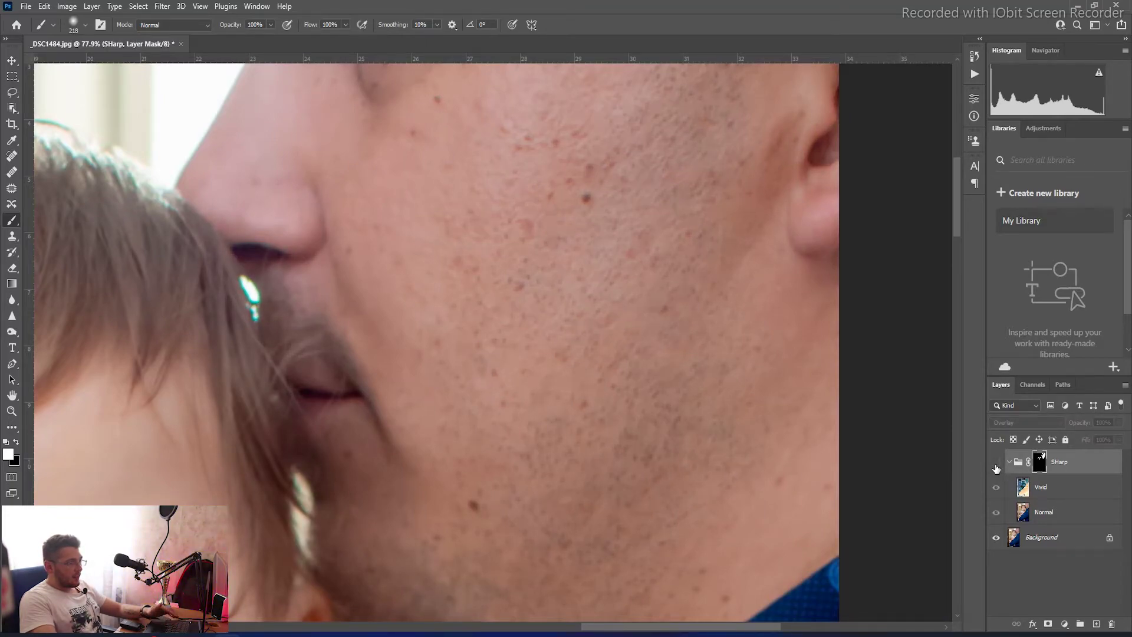
pyautogui.click(997, 465)
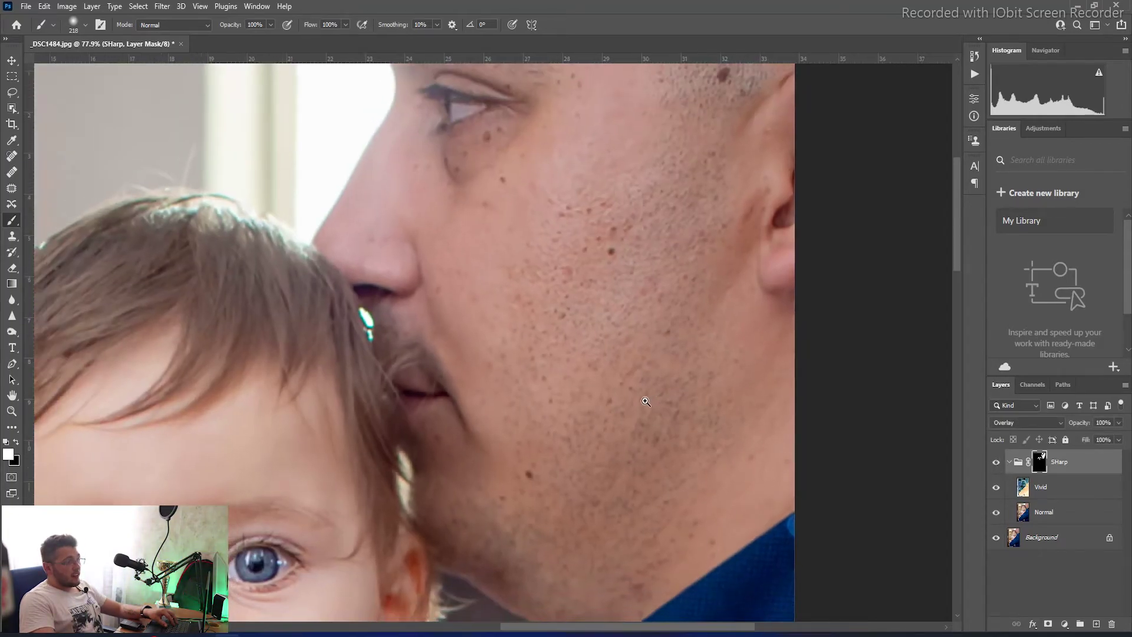
pyautogui.moveTo(677, 384); pyautogui.dragTo(542, 366)
pyautogui.scroll(-2, 542, 366)
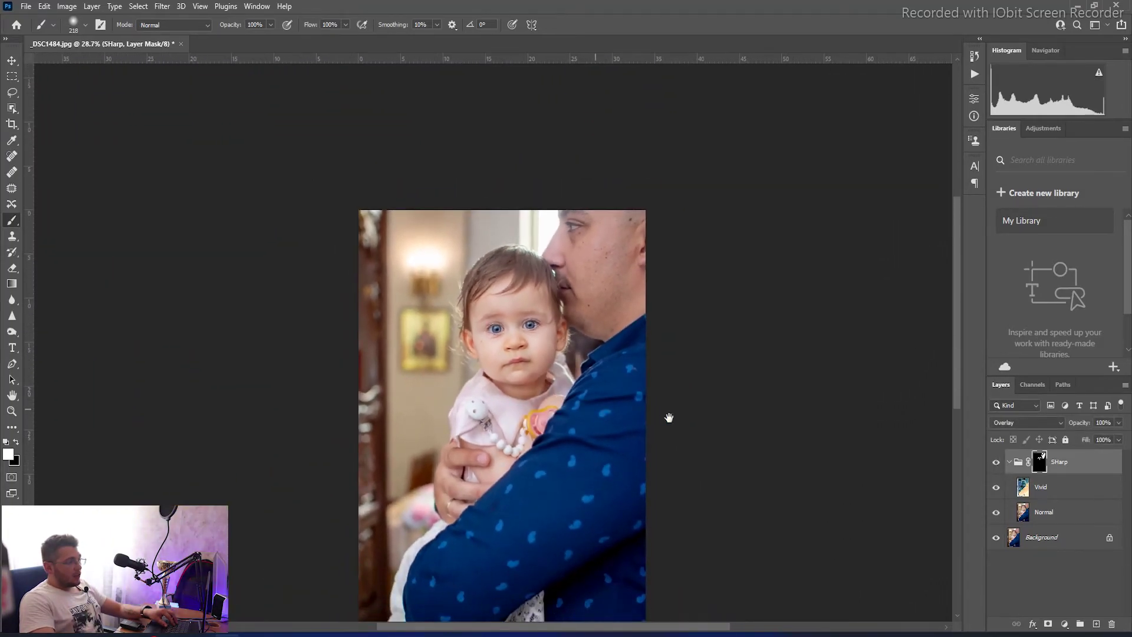